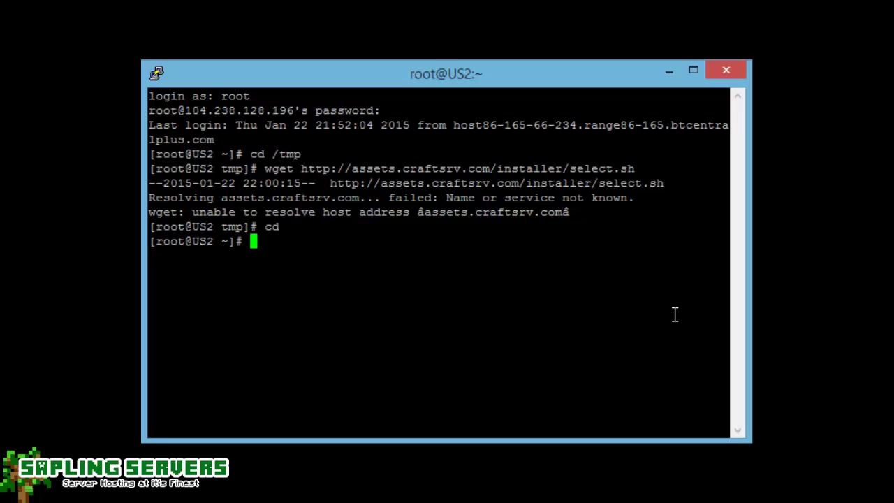
text(cd /tmp)
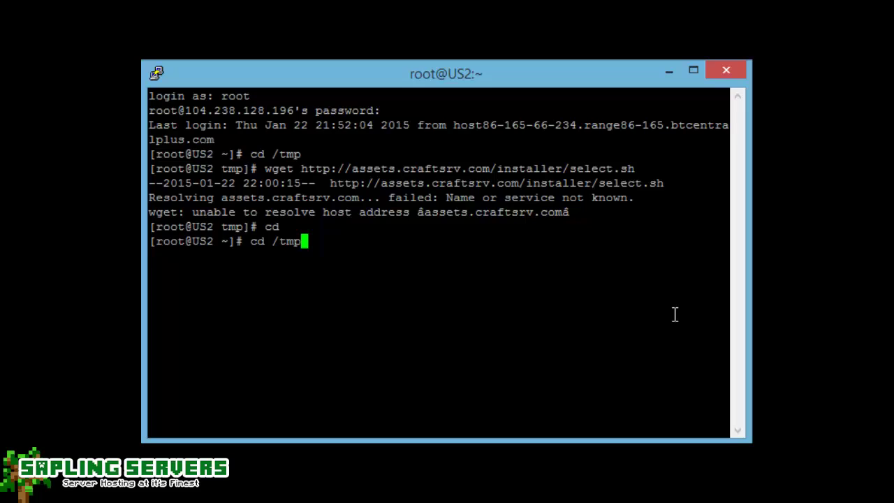
key(Return)
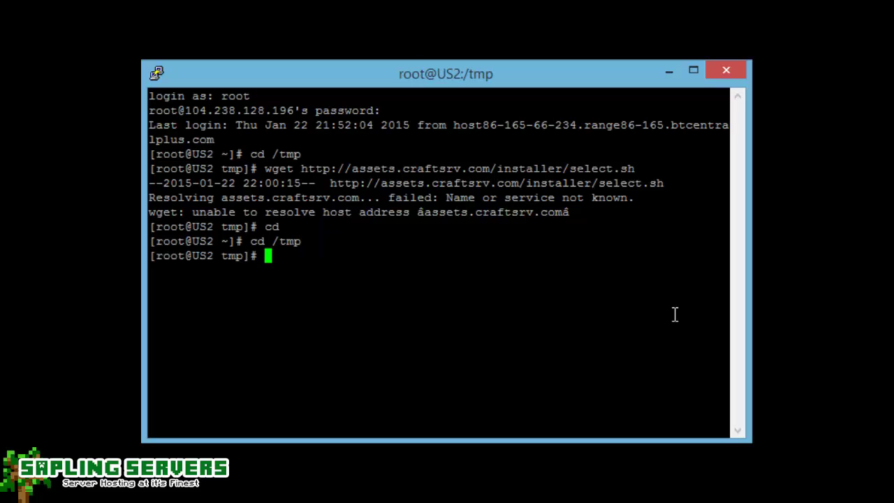
text(wget http)
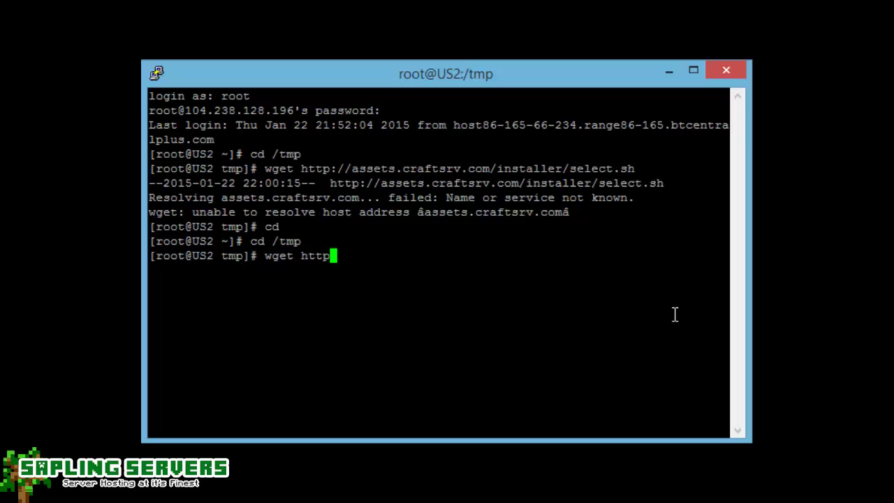
text(://ass)
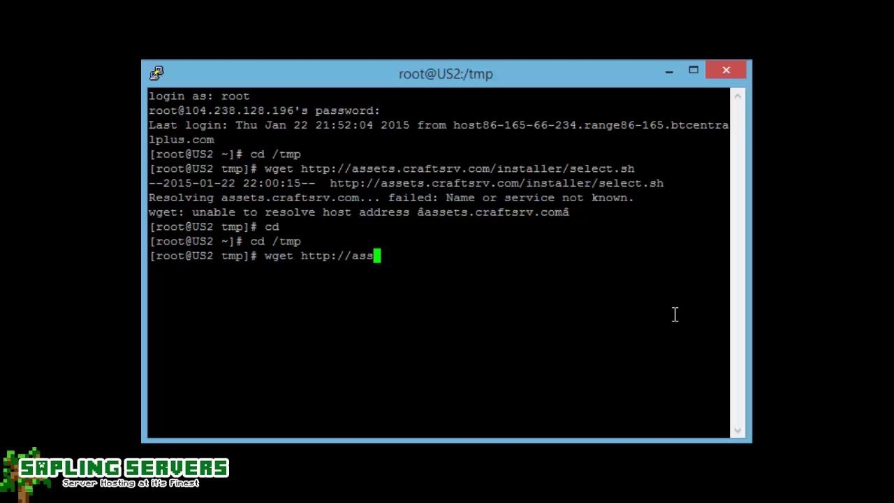
text(ets.craft)
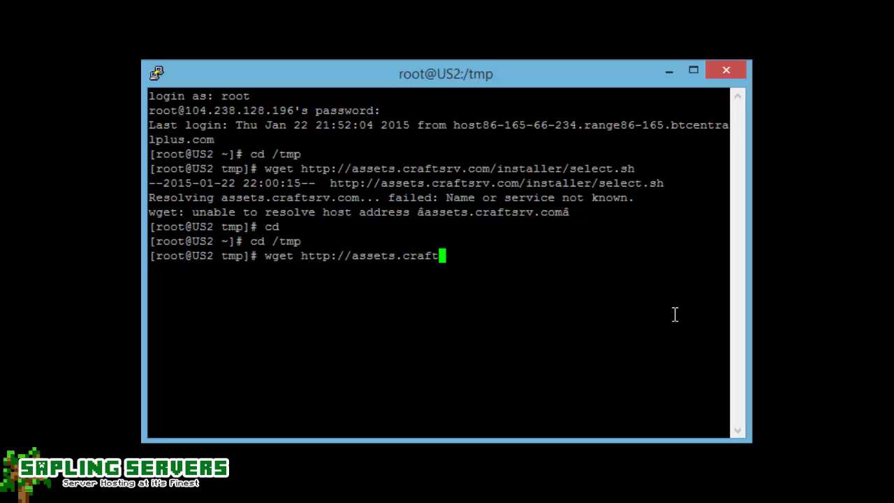
text(srv.com)
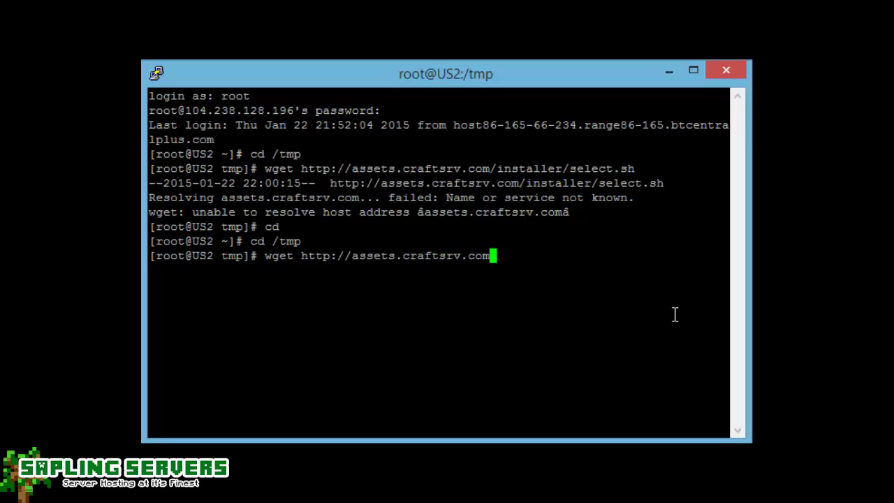
text(/installers)
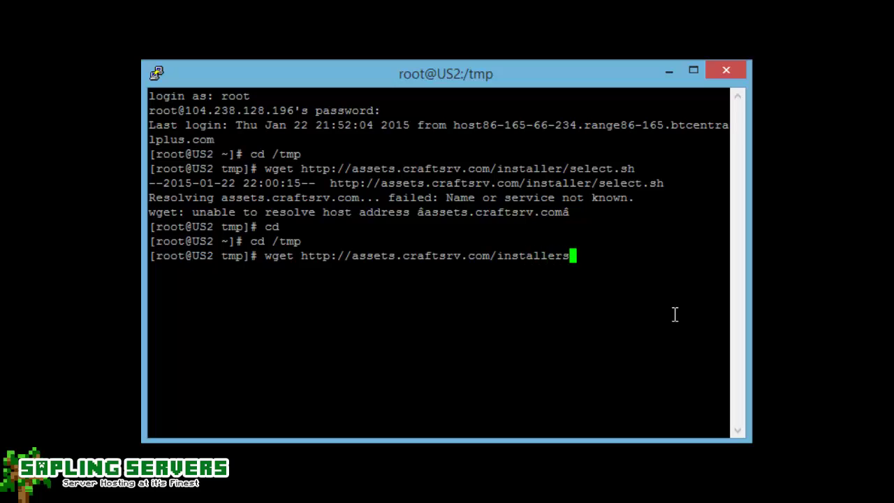
text(/select.sh)
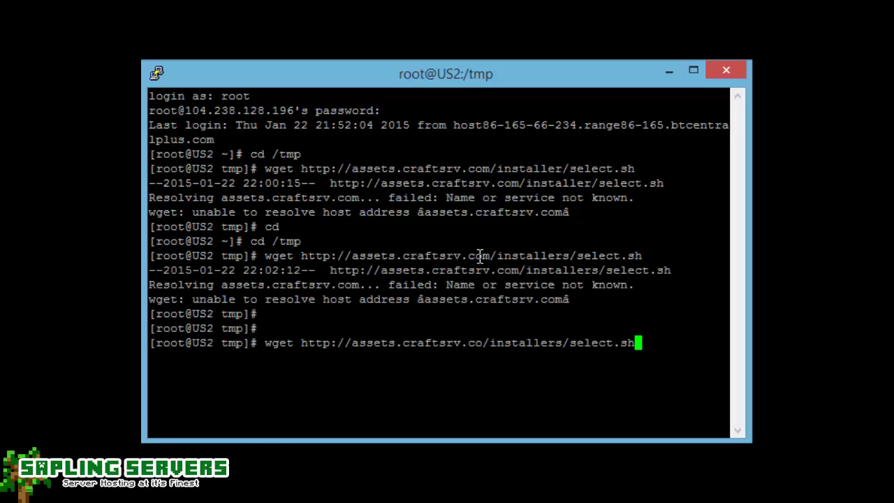
key(Return)
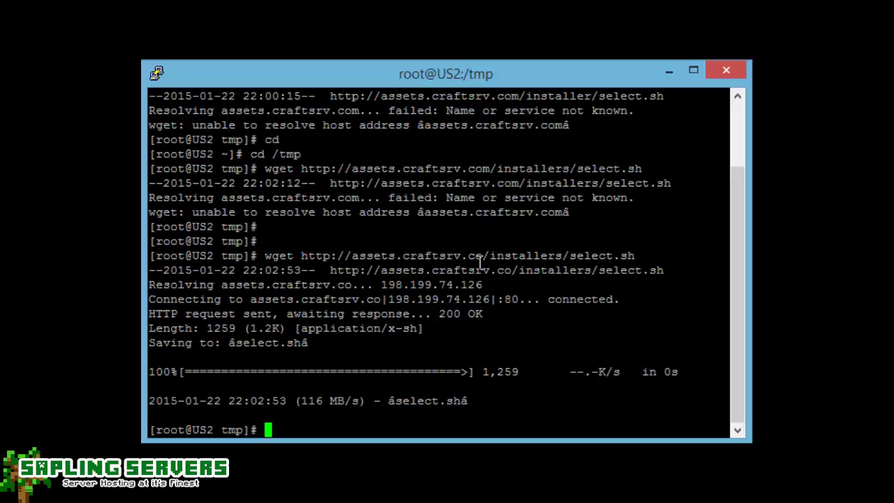
Run sh select.sh and dismiss the welcome message to reach the Terms of Service.
text(sh select.sh)
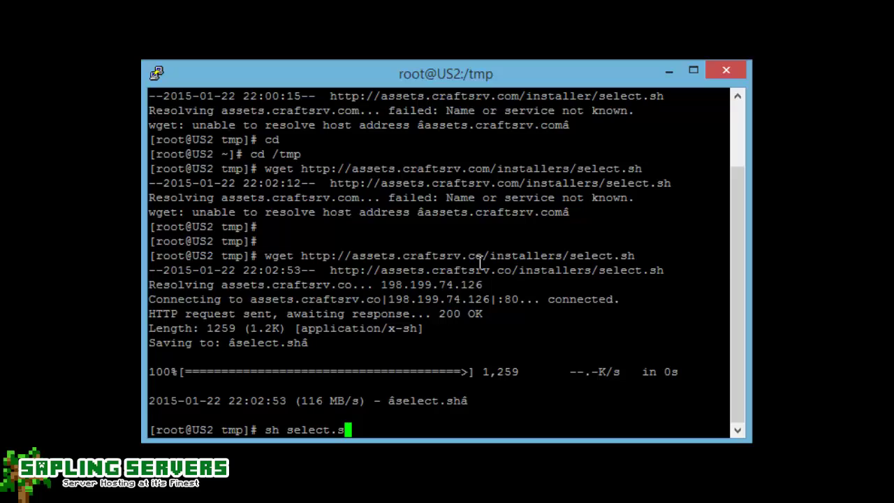
key(Return)
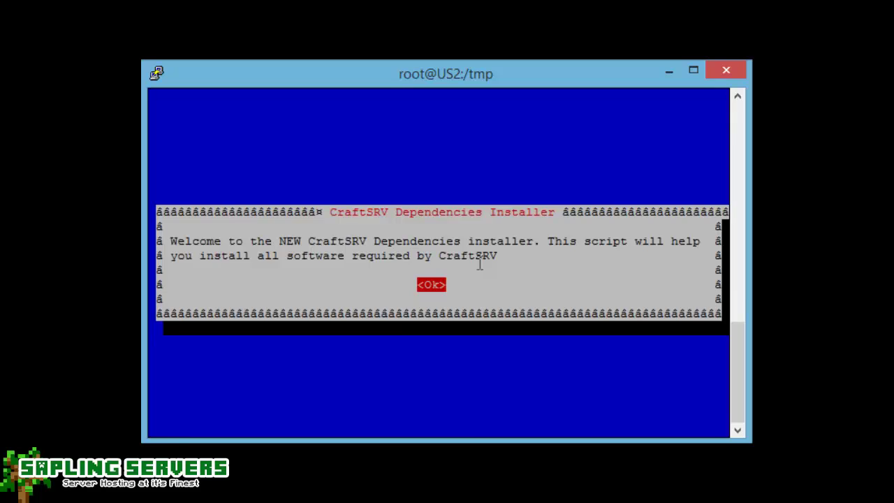
key(Return)
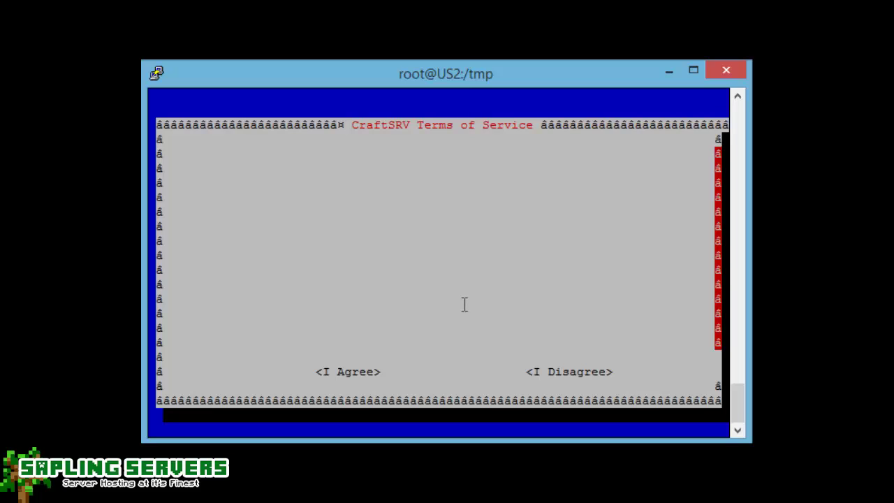
Agree to the CraftSRV terms, confirm the dependencies-only install, and accept the Atomic repository.
key(Tab)
key(Left)
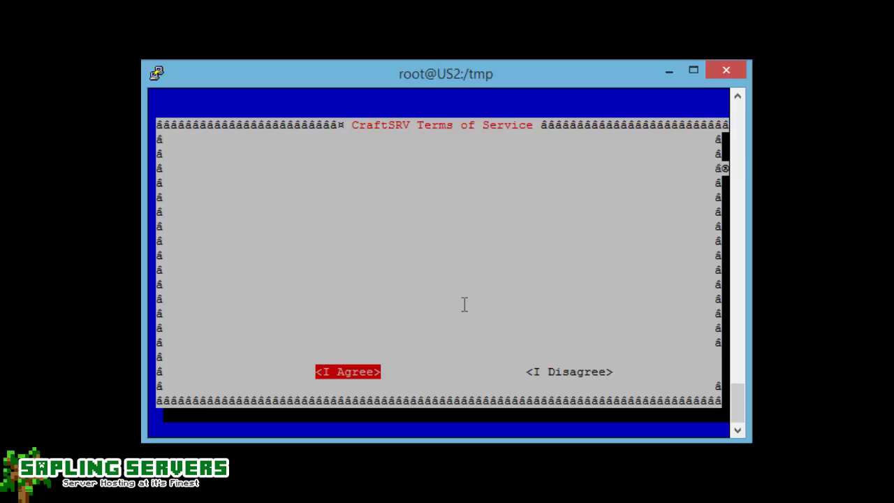
key(Return)
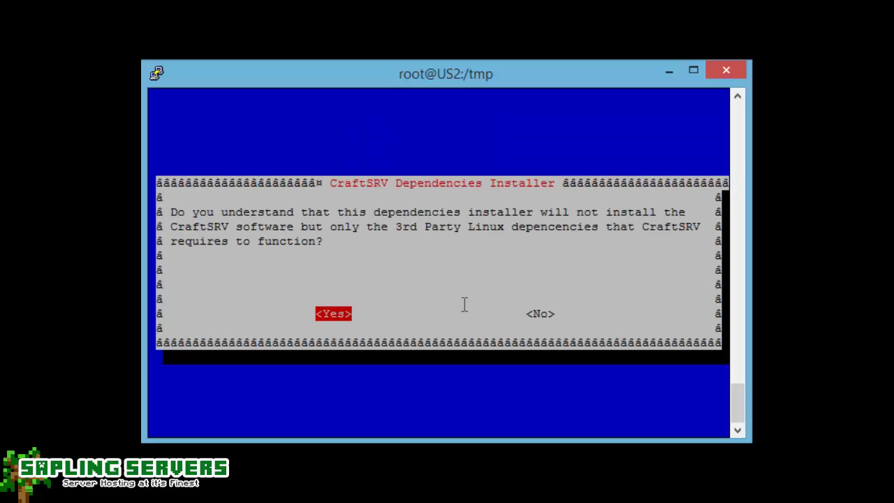
key(Return)
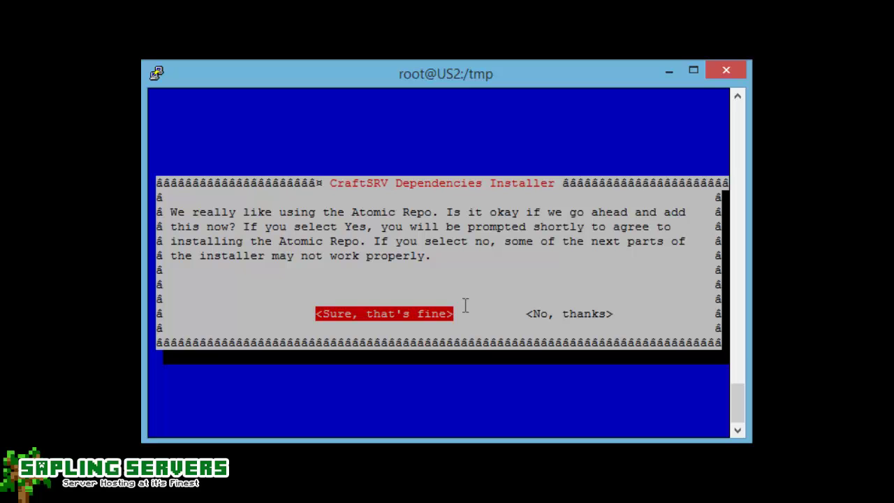
key(Return)
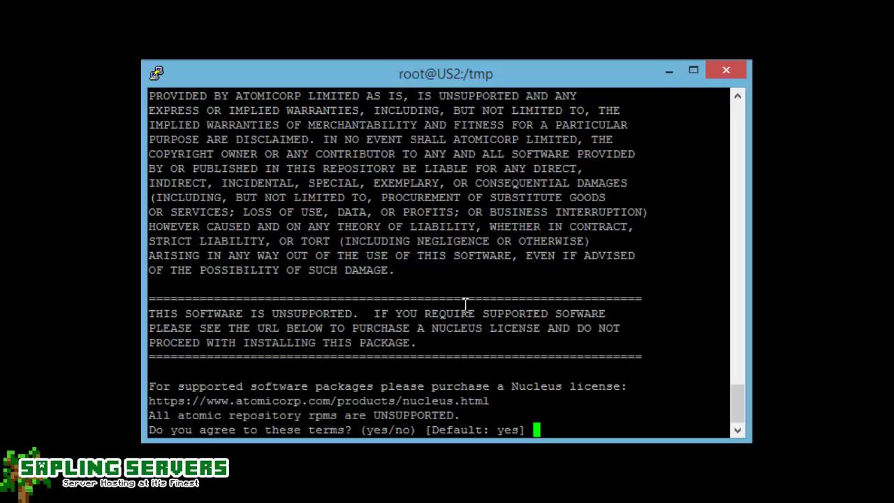
key(Return)
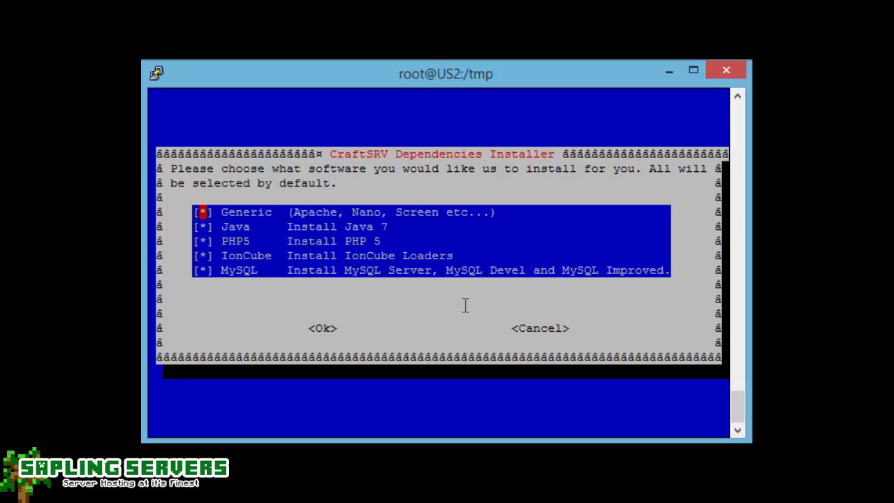
Keep Generic, Java, PHP5, IonCube and MySQL all ticked and start the yum installation.
key(Down)
key(Down)
key(Down)
key(Down)
key(Up)
key(Up)
key(Up)
key(Return)
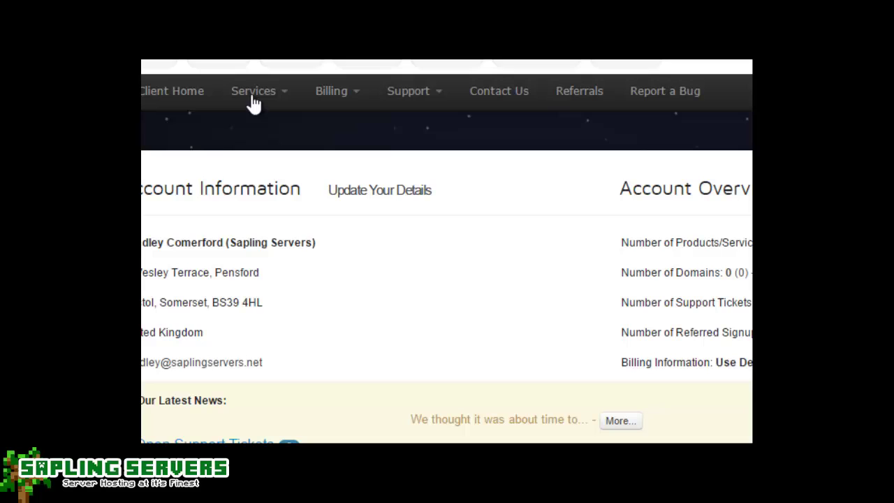
Open the 7 Day Free Trial licence details from Services > My Services.
click(261, 95)
click(284, 127)
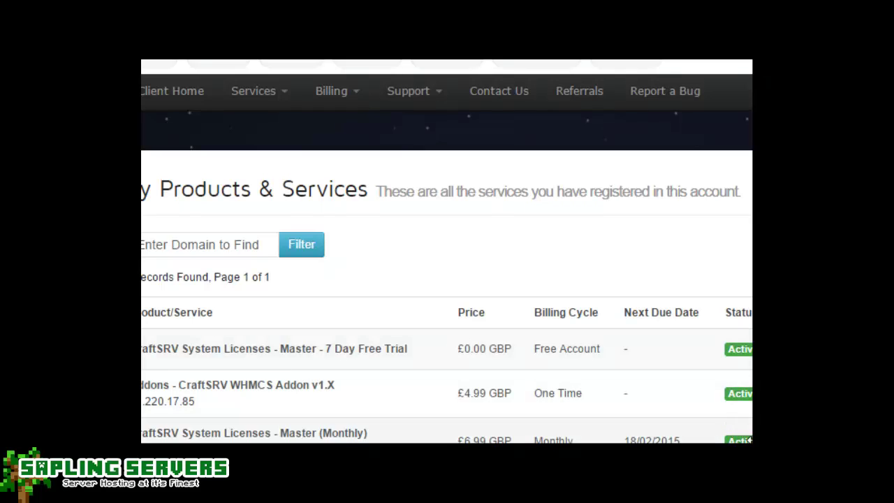
scroll(748, 440, down, 3)
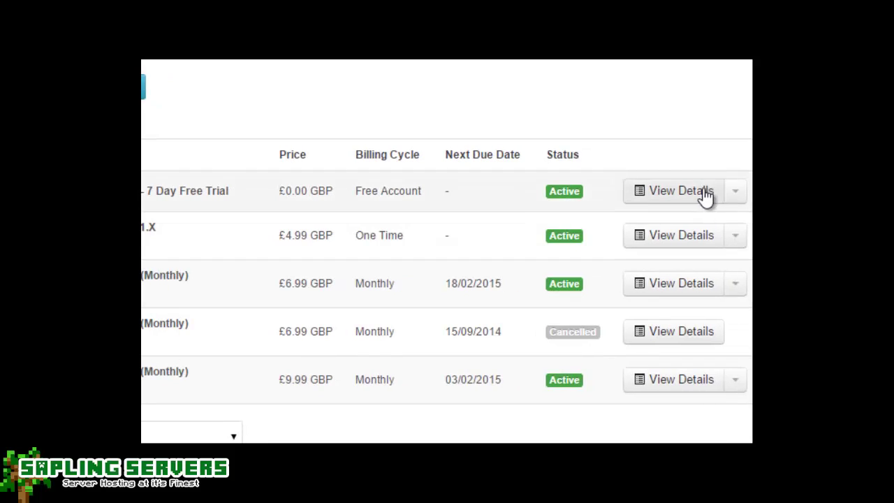
click(336, 210)
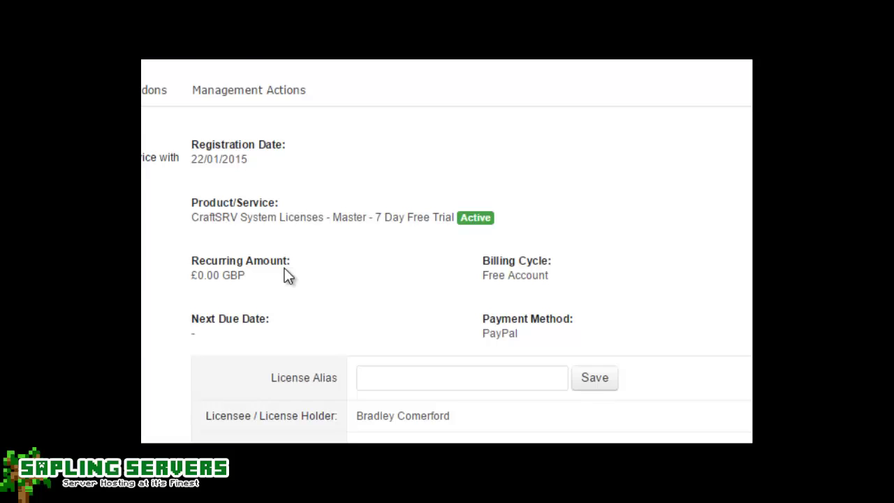
Copy the trial's licence key and show its Downloads tab.
scroll(290, 269, down, 1)
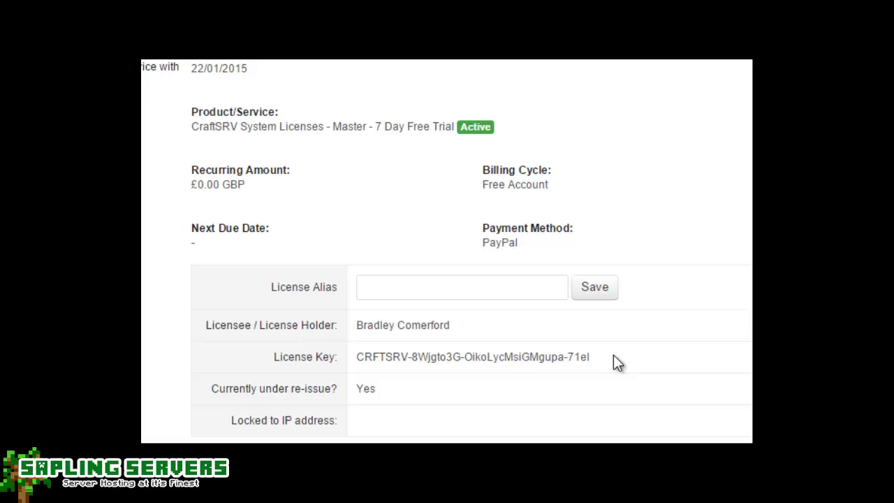
drag(588, 357, 358, 361)
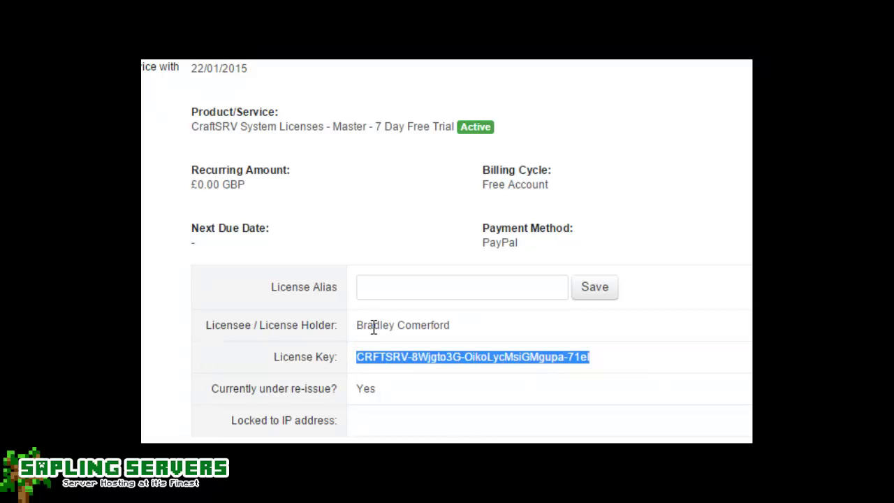
click(144, 64)
click(270, 84)
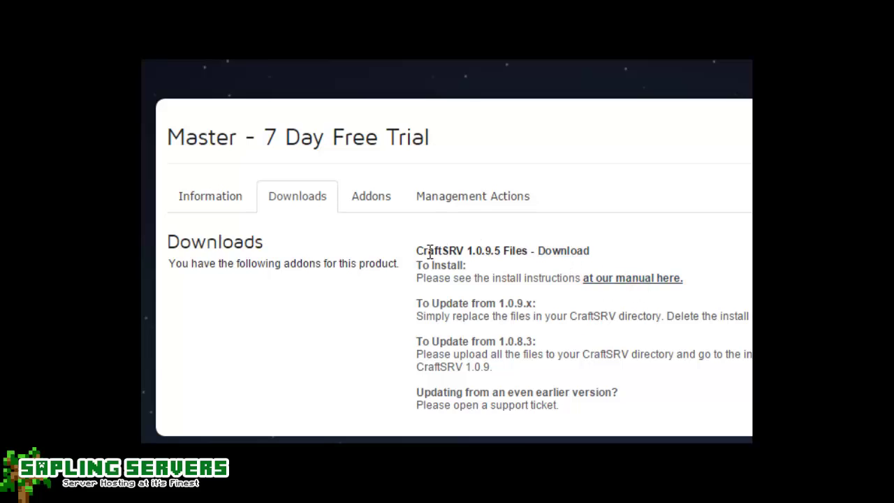
drag(424, 250, 528, 253)
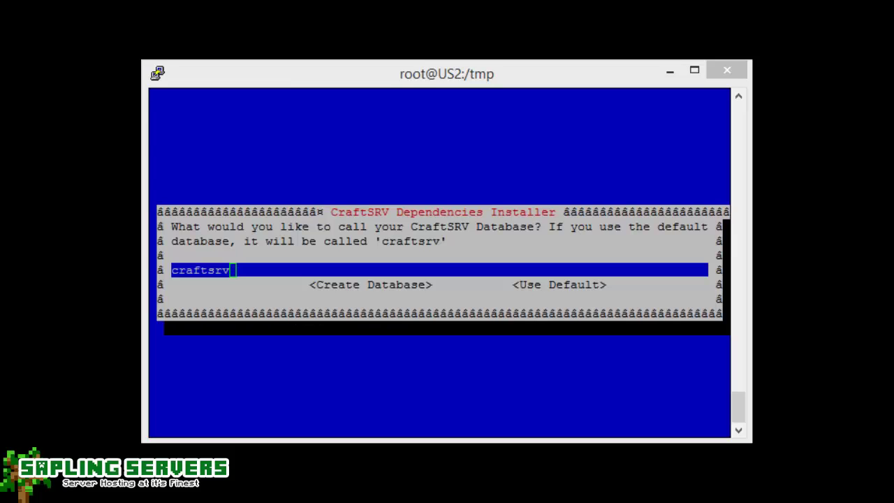
In the installer, choose to create the database named craftsrv.
click(523, 317)
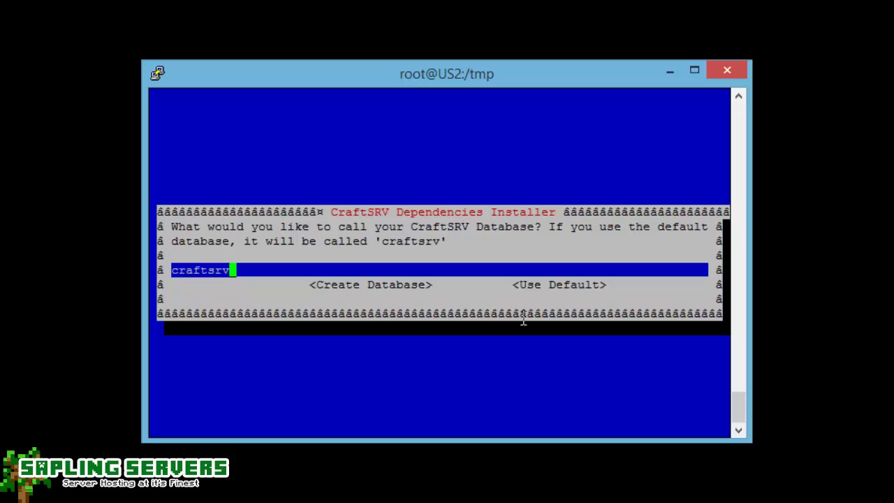
key(Tab)
key(Return)
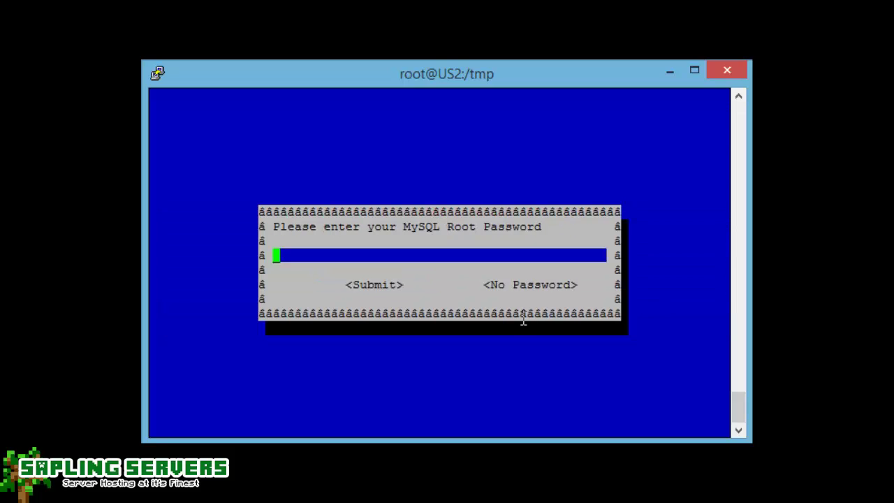
Enter the MySQL root password, acknowledge the retry, and run the installer to 'All Done'.
text(************)
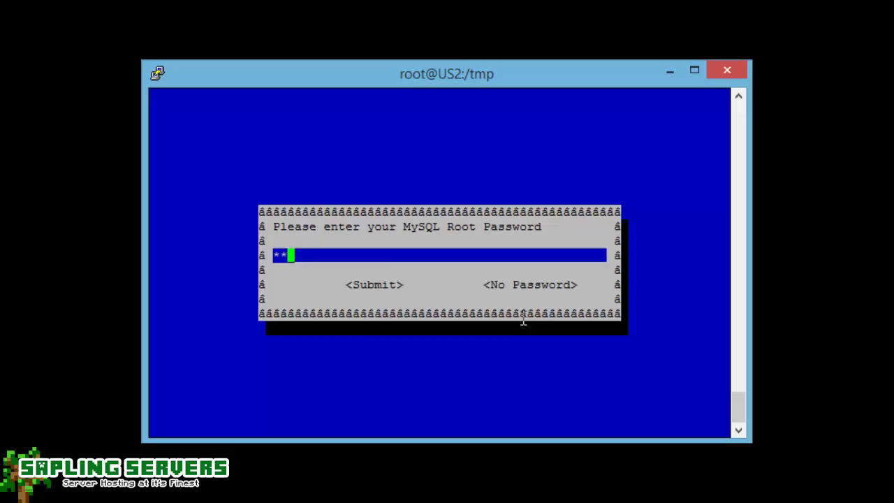
key(Return)
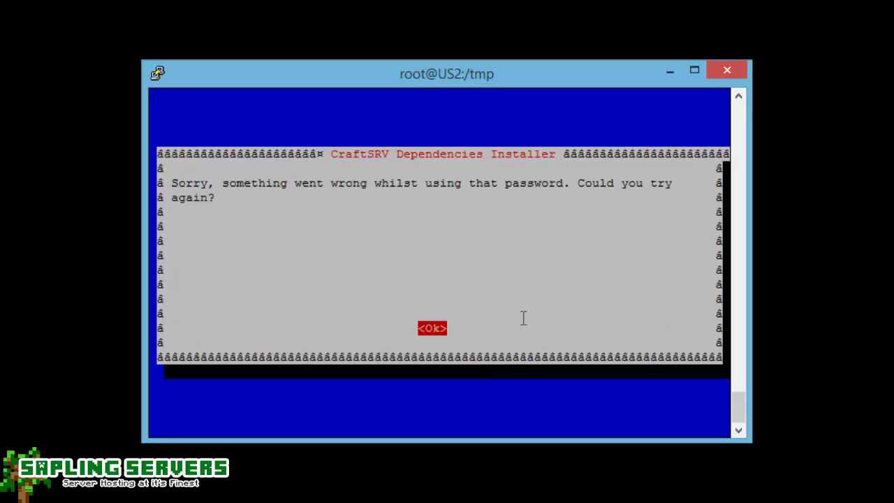
key(Return)
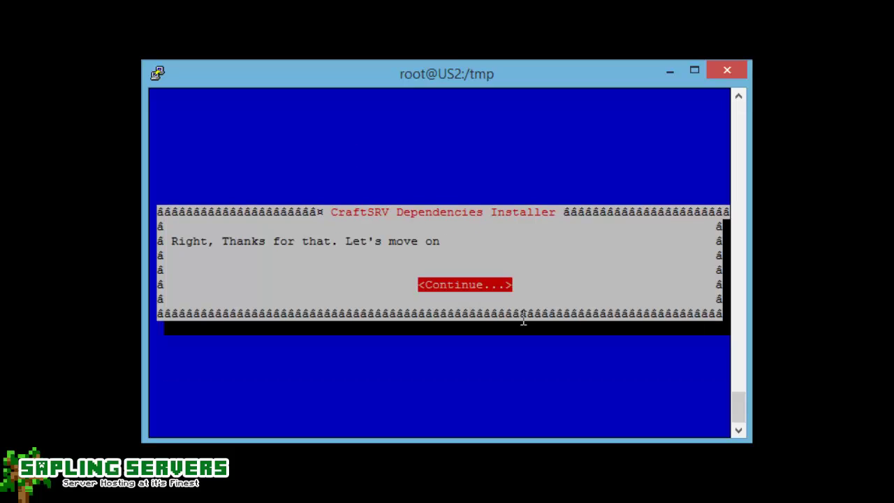
key(Return)
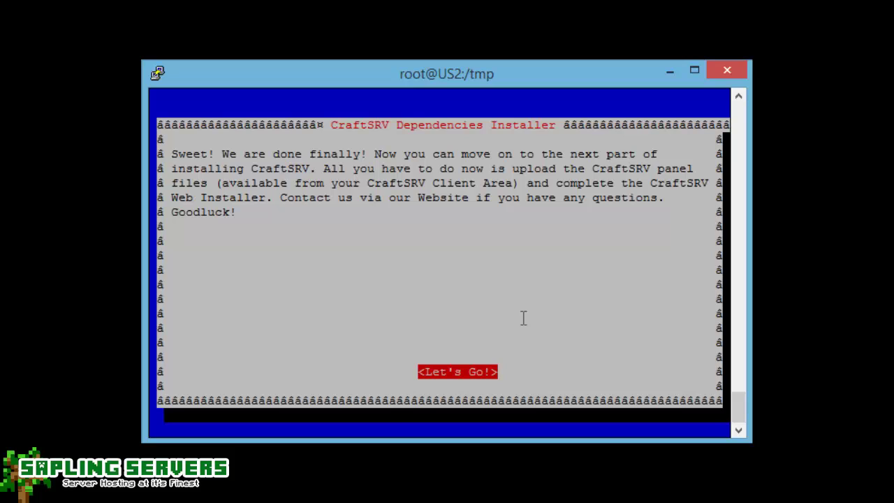
key(Return)
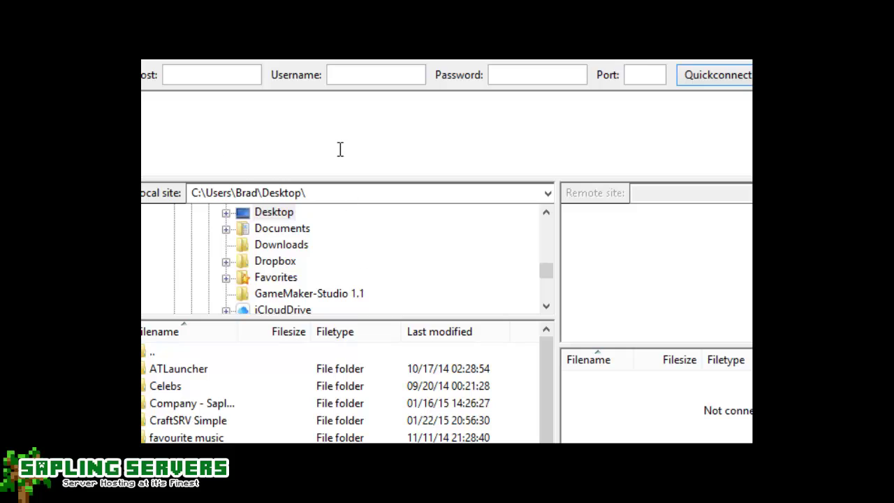
Quickconnect to host 104.238.128.196 as root with the account password on port 22.
click(219, 77)
text(104.238.128.196)
key(Tab)
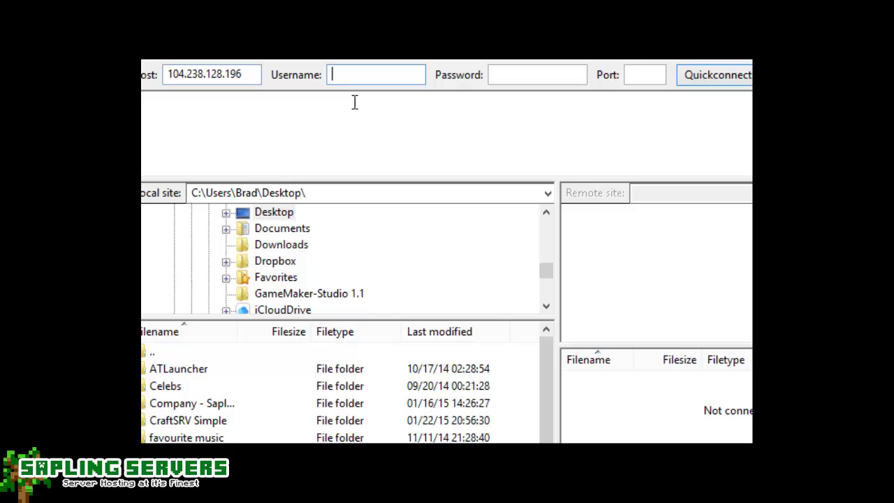
text(root)
key(Tab)
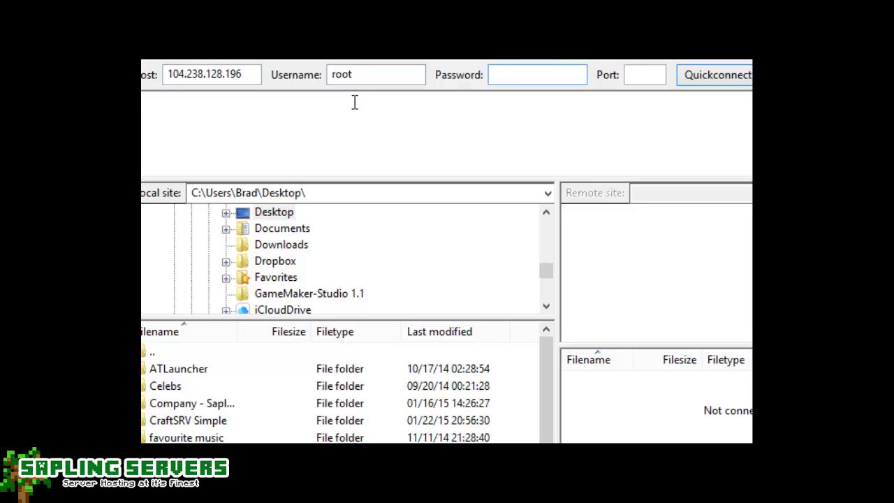
text(*************)
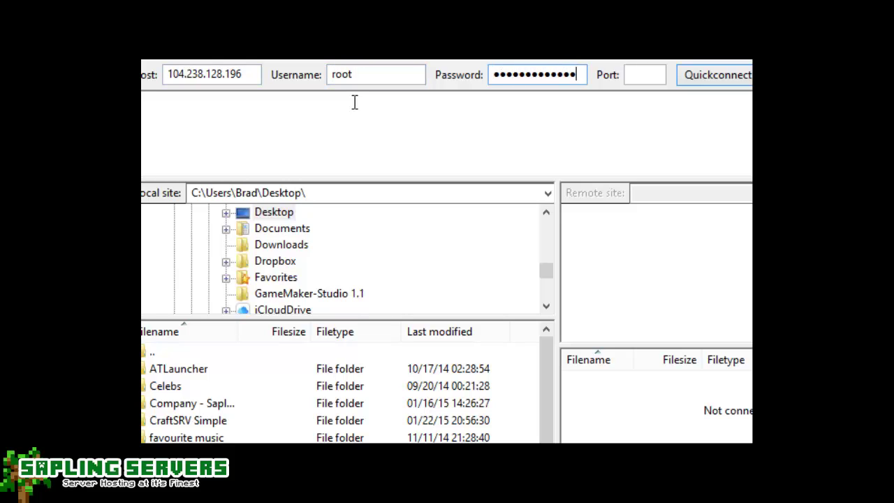
key(Tab)
text(22)
key(Return)
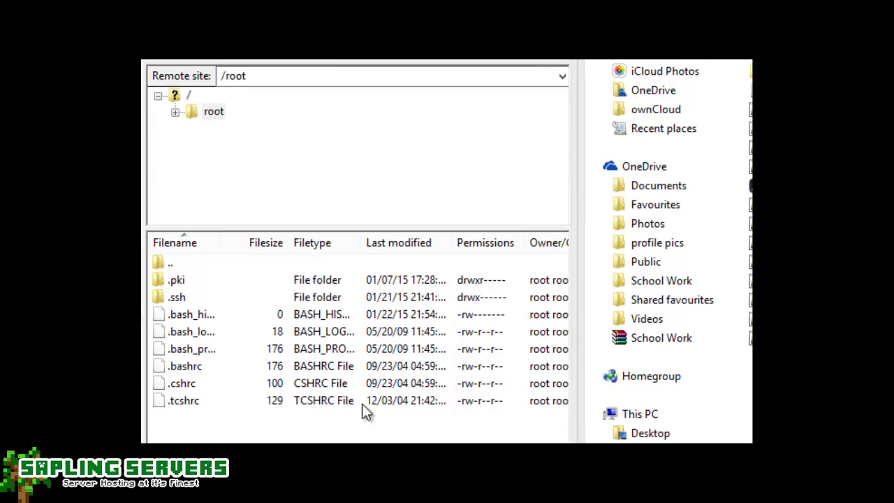
Navigate the remote pane from /root to /var/www/html, which holds only .htaccess.
double_click(182, 262)
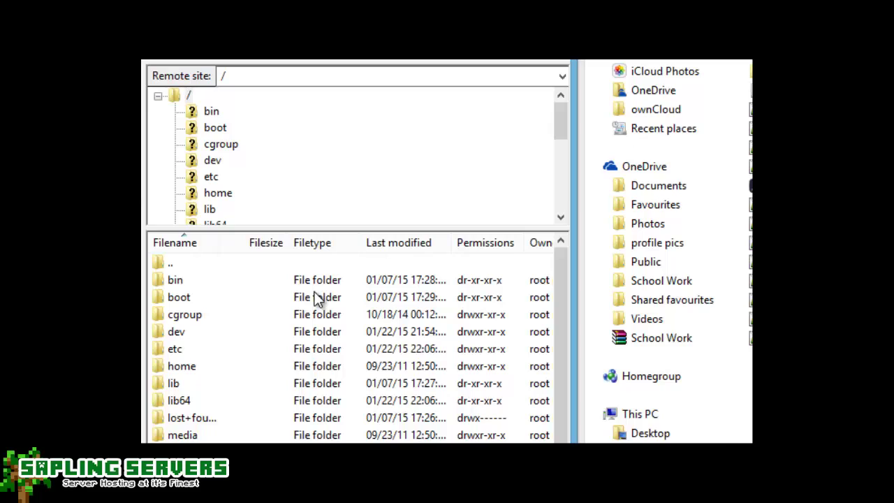
scroll(310, 314, down, 3)
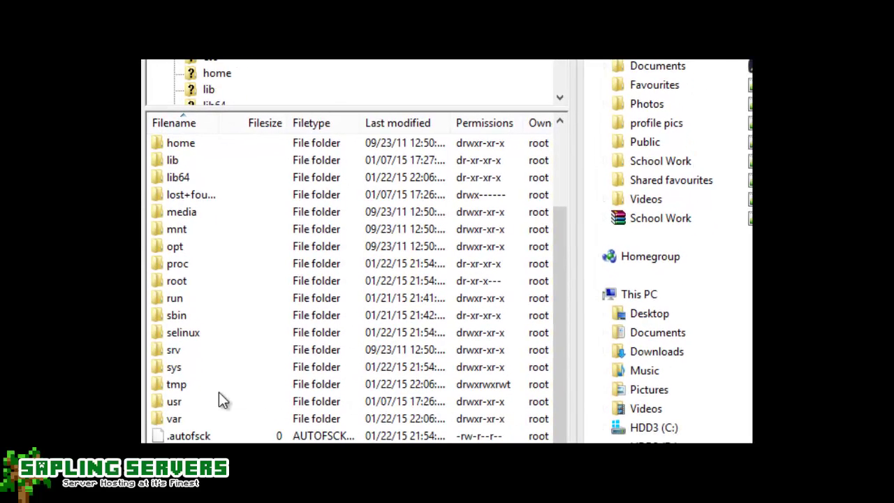
click(178, 419)
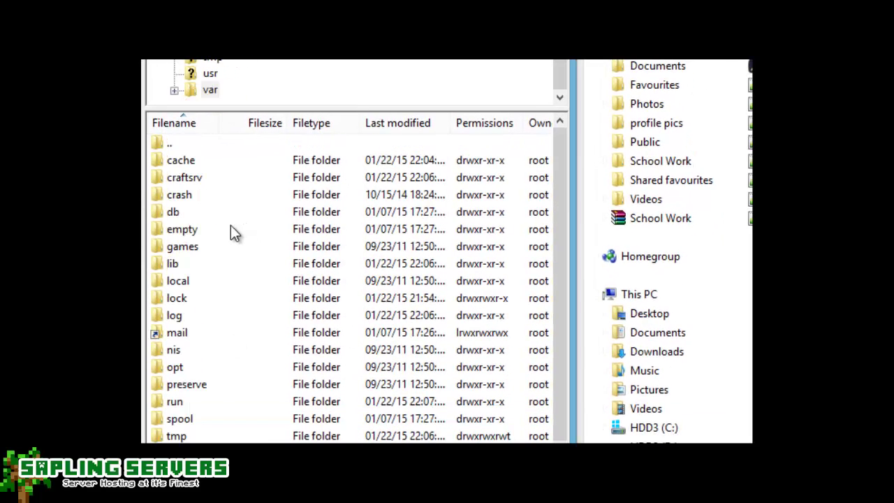
scroll(232, 287, down, 1)
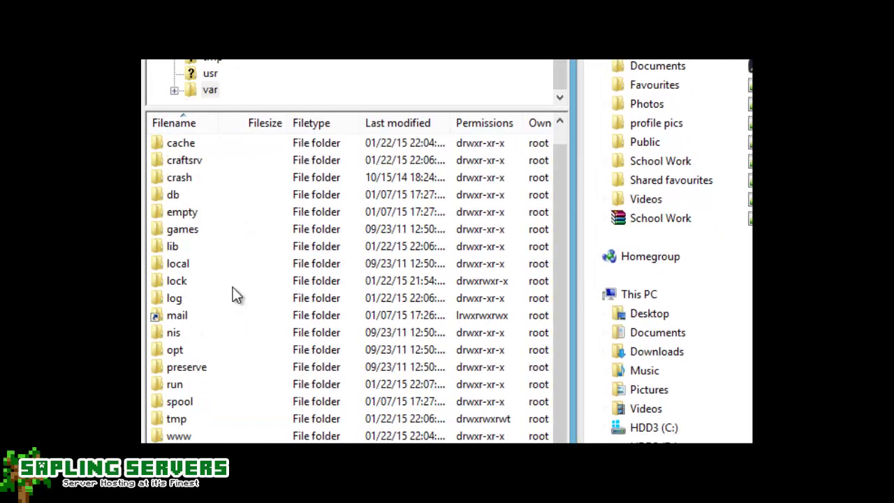
click(189, 435)
double_click(190, 435)
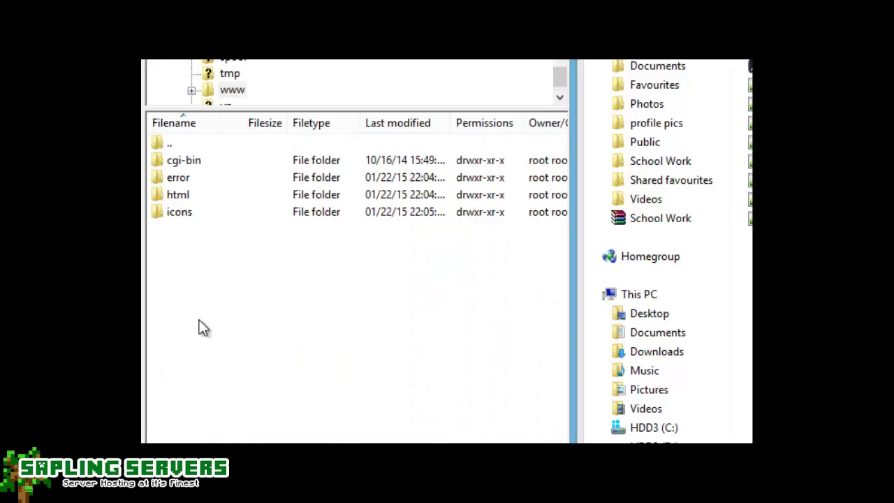
click(191, 194)
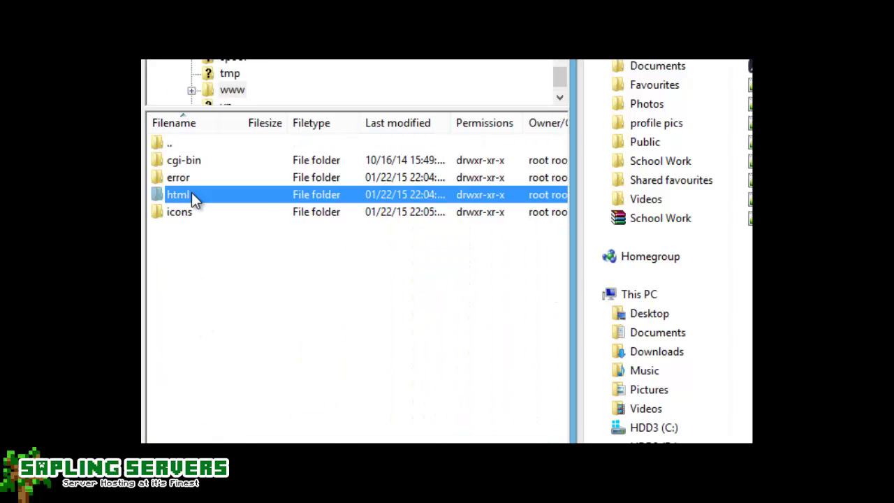
double_click(191, 194)
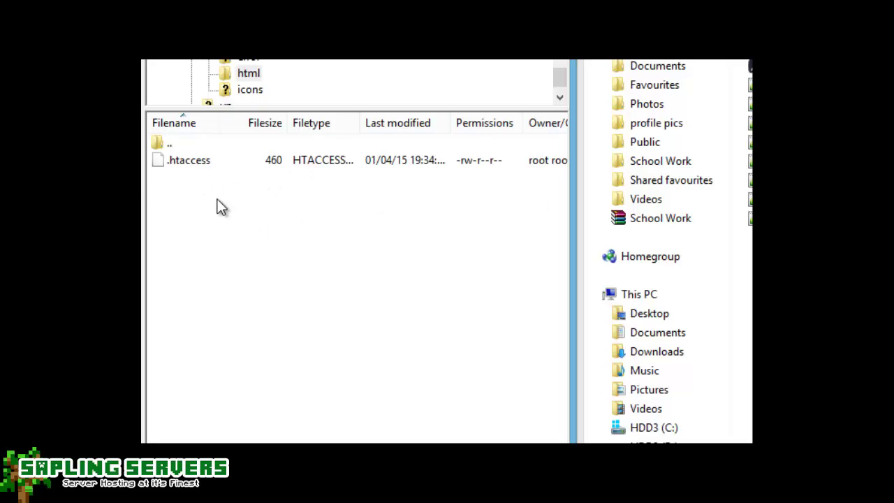
right_click(240, 192)
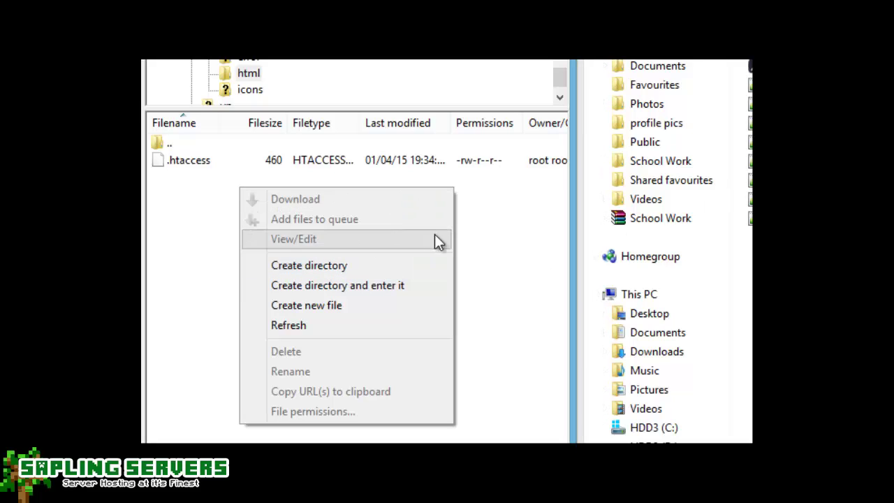
click(455, 232)
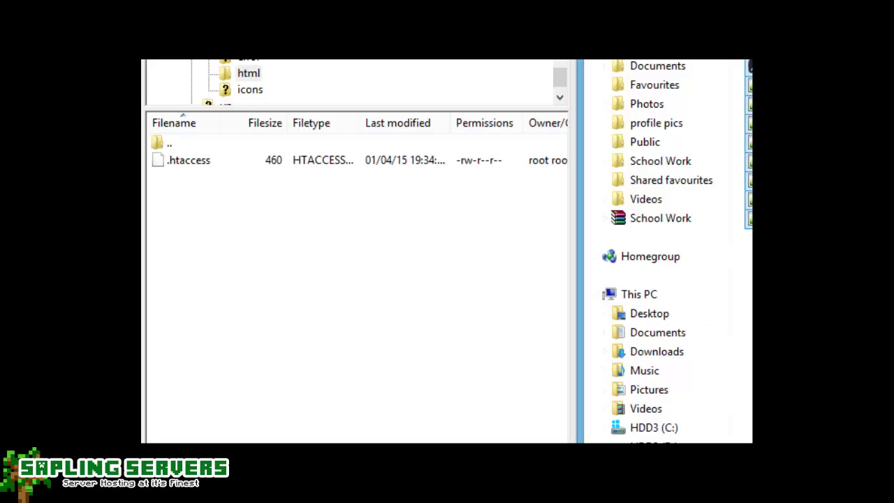
Drag the CraftSRV panel files into the remote html folder, overwriting .htaccess.
drag(751, 259, 304, 262)
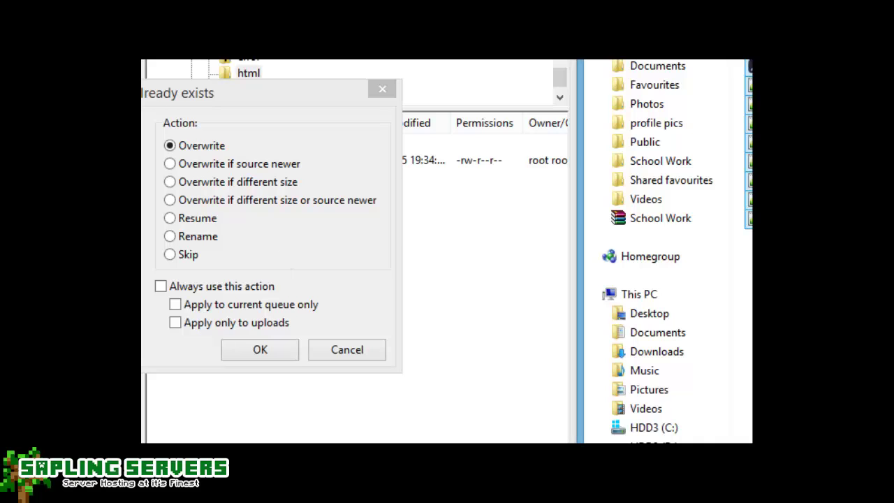
click(251, 350)
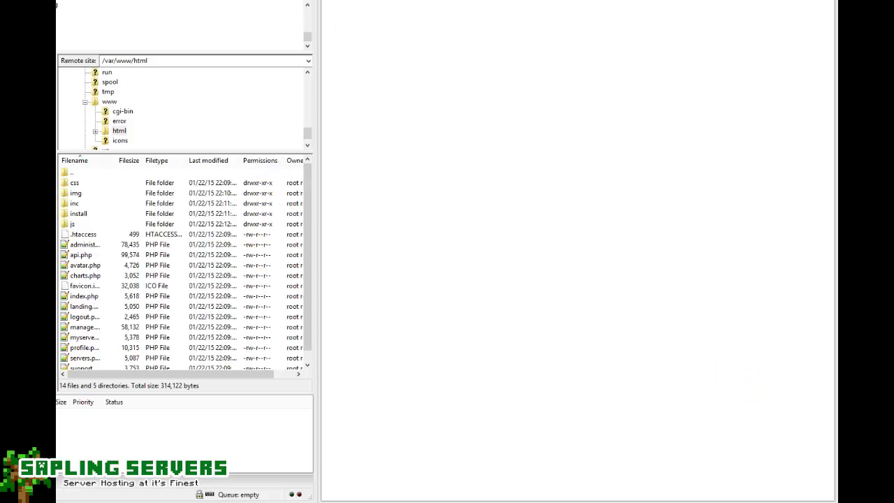
Load 104.238.128.196/install/ in the browser to show the Installation Wizard welcome page.
click(578, 29)
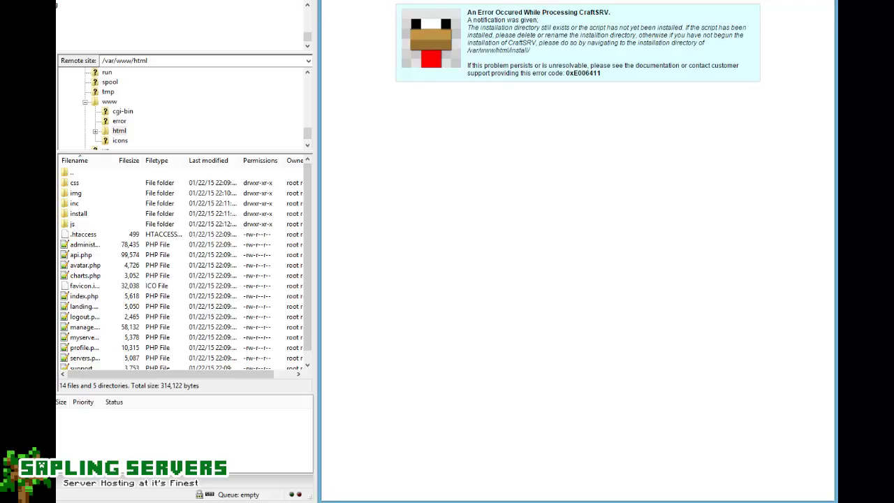
key(ctrl+l)
text(install/)
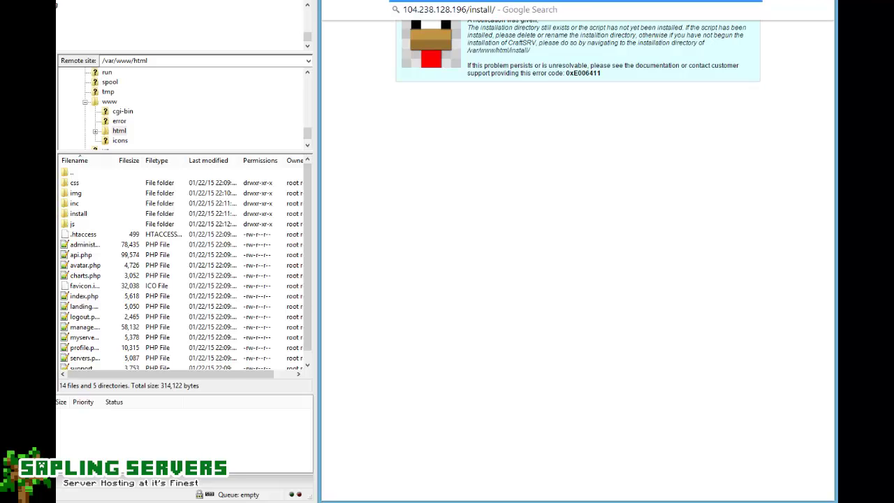
key(Return)
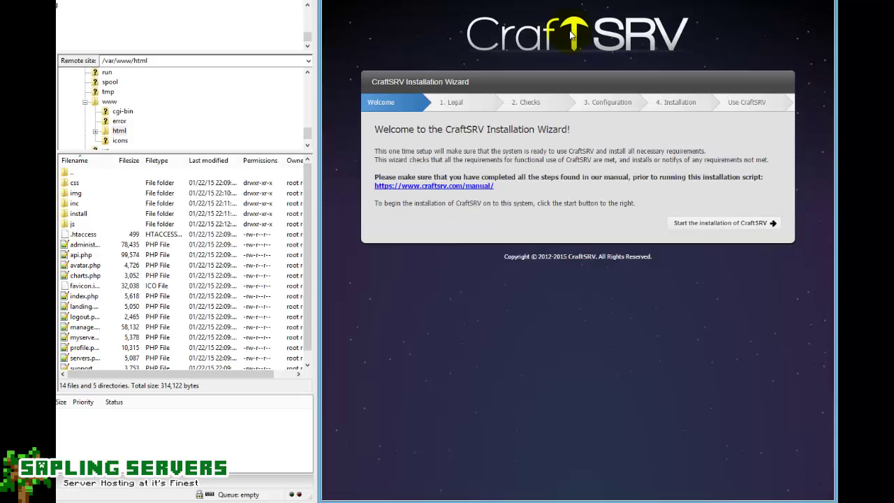
Start the CraftSRV installer, accept the terms, and pass all twelve system requirement checks.
click(724, 228)
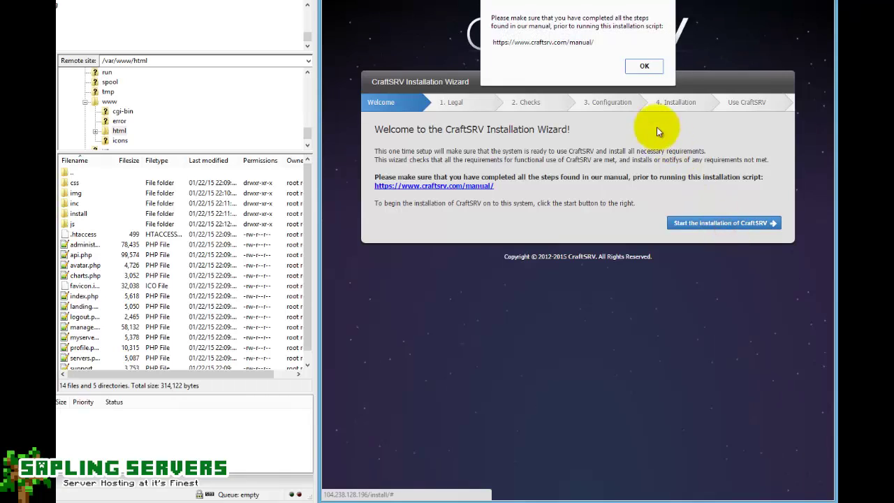
click(643, 66)
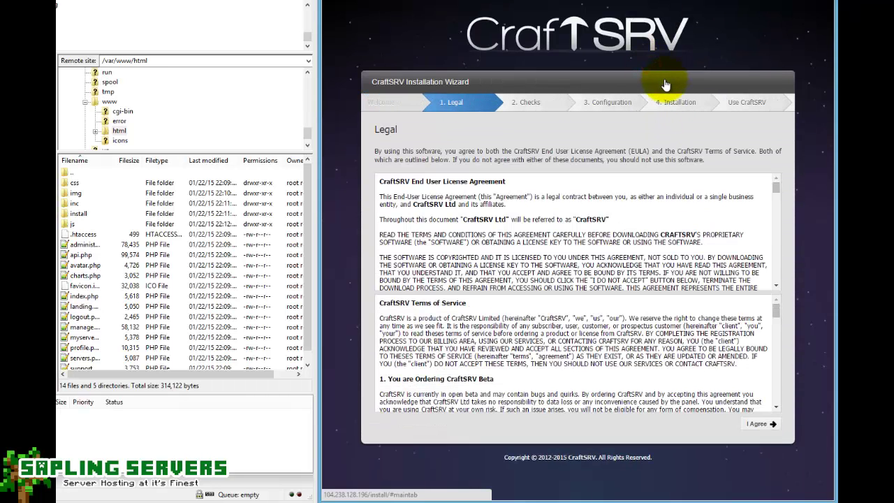
click(757, 423)
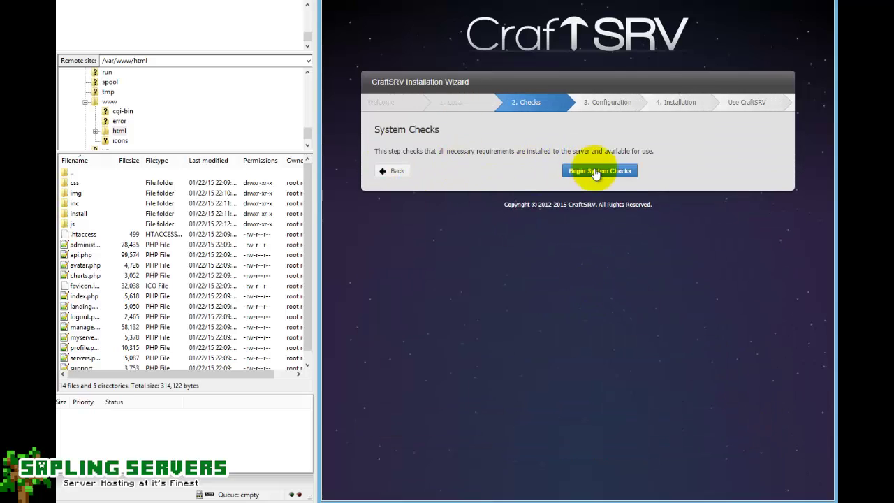
click(595, 170)
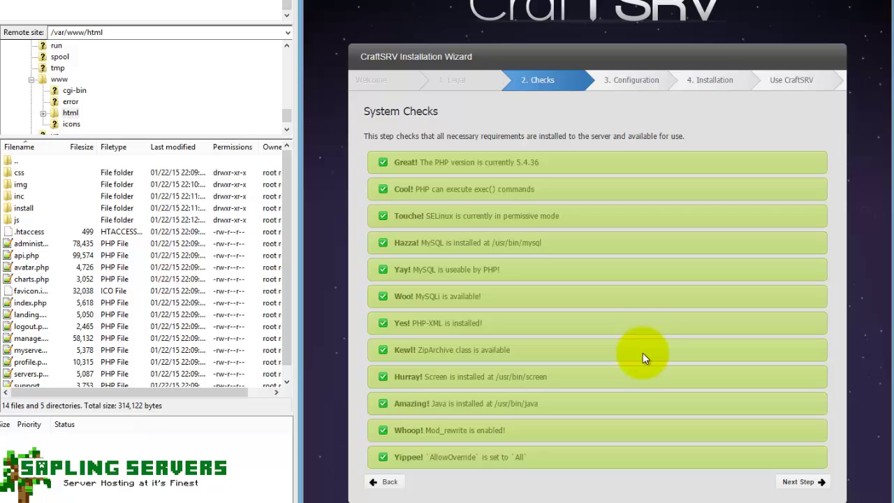
On the Configuration step, paste the licence key and enter the licence holder's name.
click(798, 483)
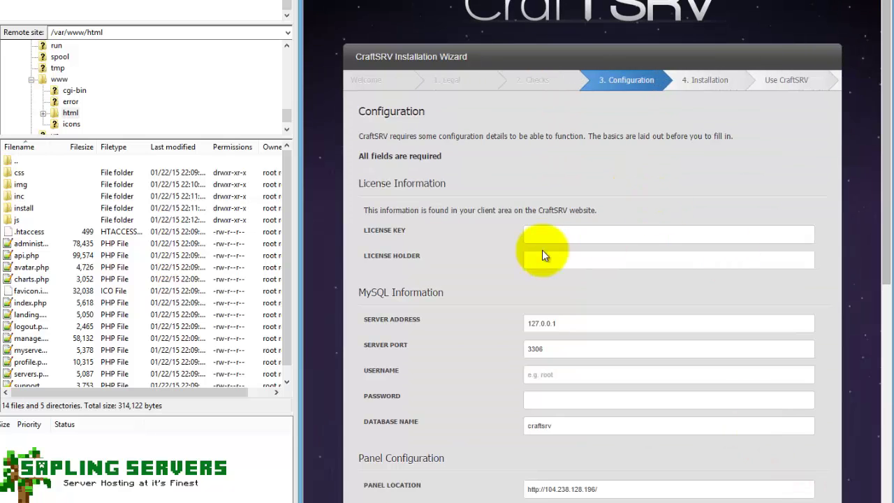
click(535, 233)
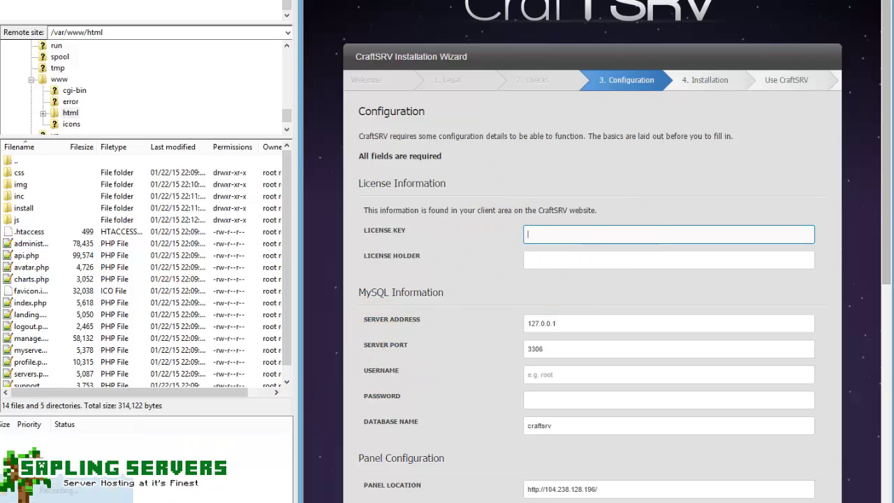
key(F9)
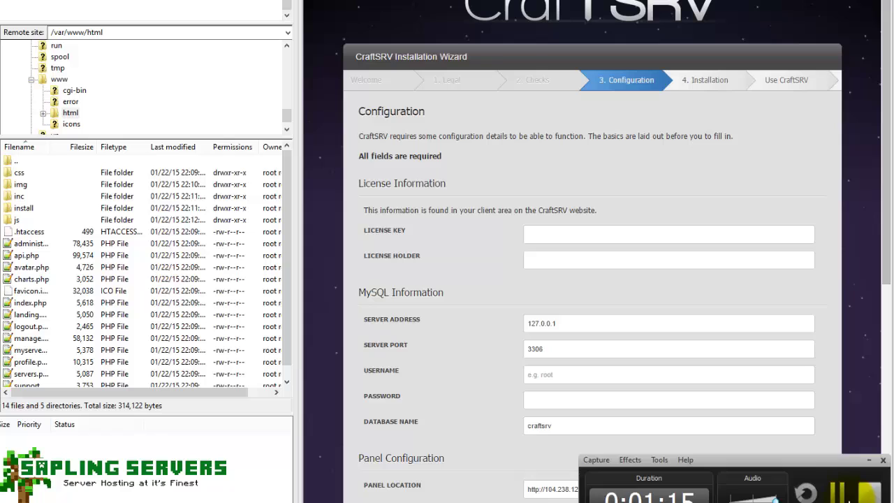
key(F9)
click(606, 234)
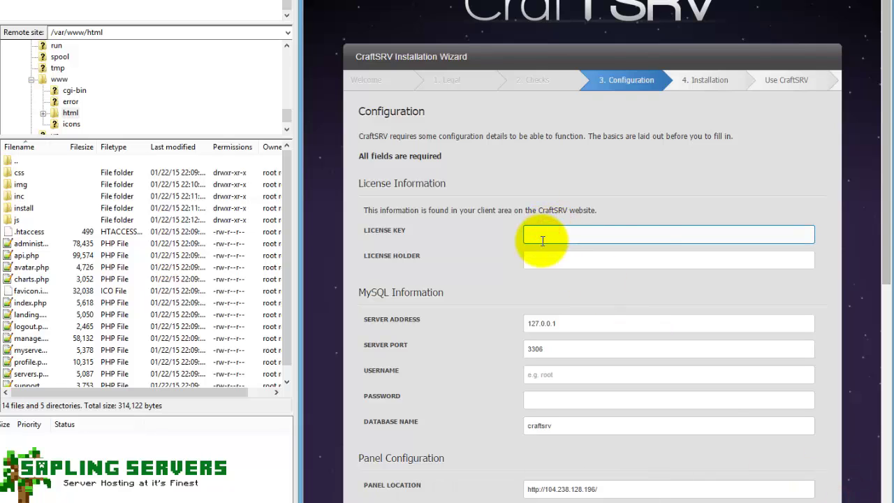
key(ctrl+v)
key(Tab)
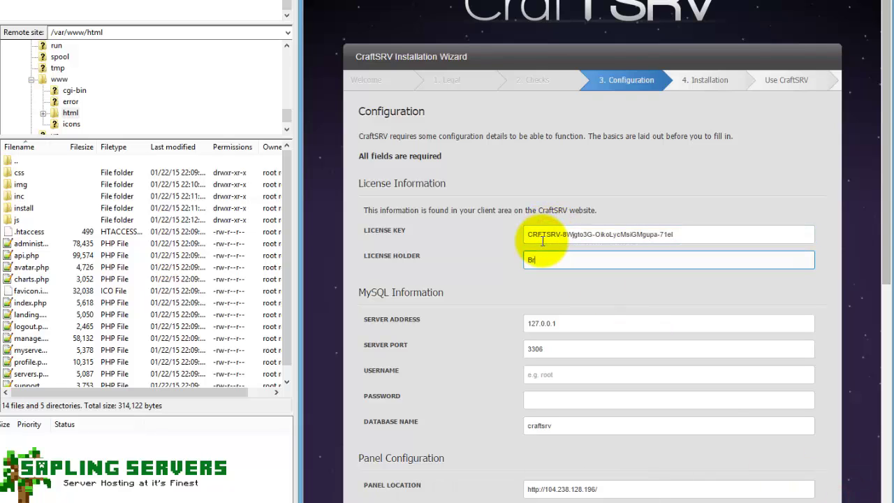
key(Tab)
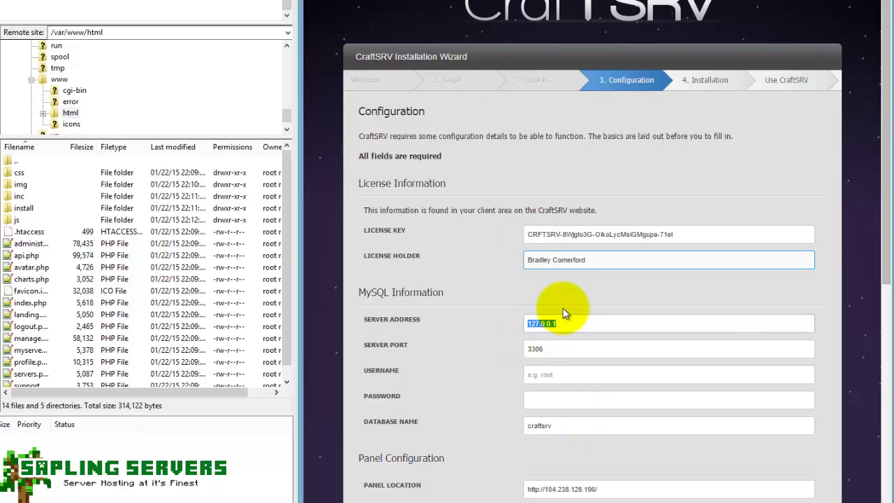
Set the MySQL server address to 104.238.128.196 and username to root, then move through the remaining fields.
text(104)
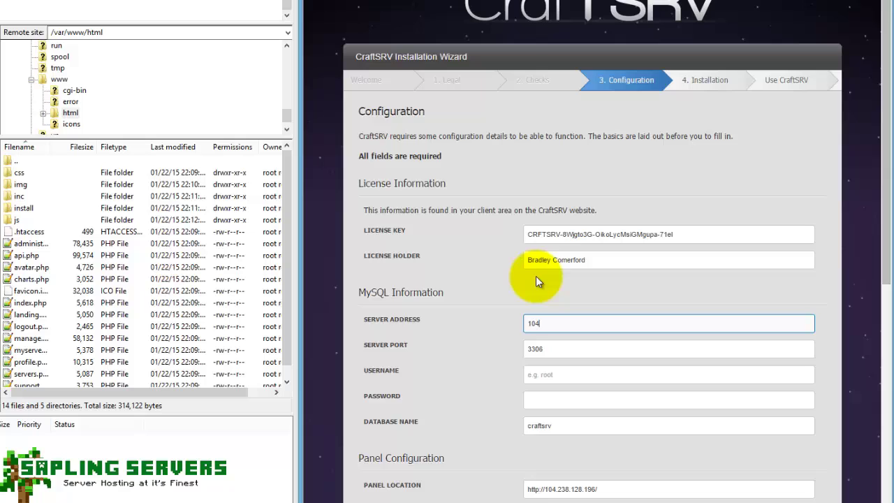
text(.238.128.196)
click(559, 349)
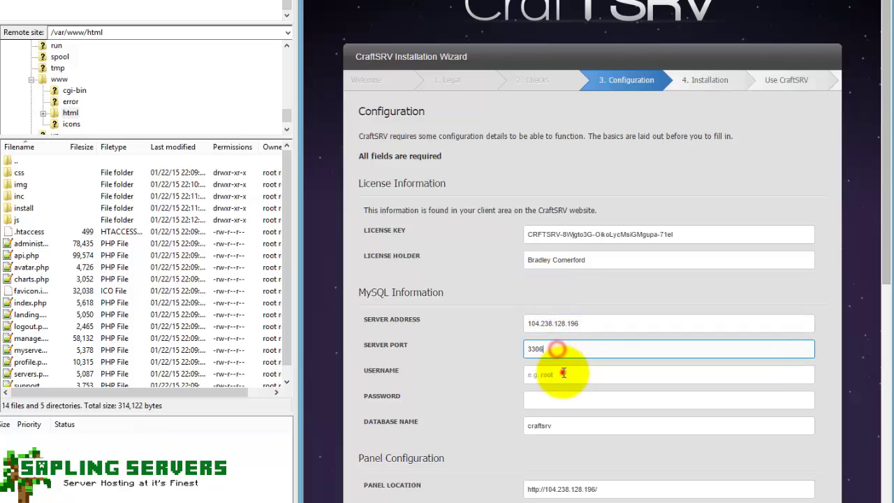
click(562, 374)
scroll(563, 344, down, 2)
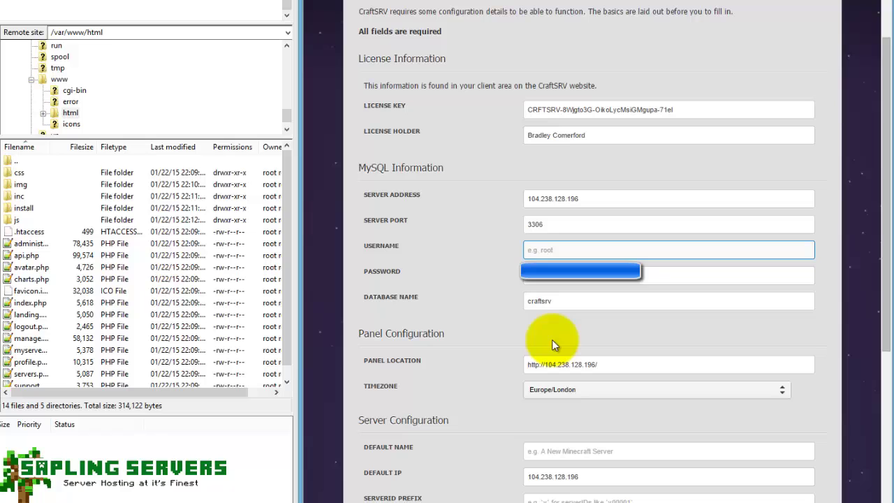
text(root)
key(Tab)
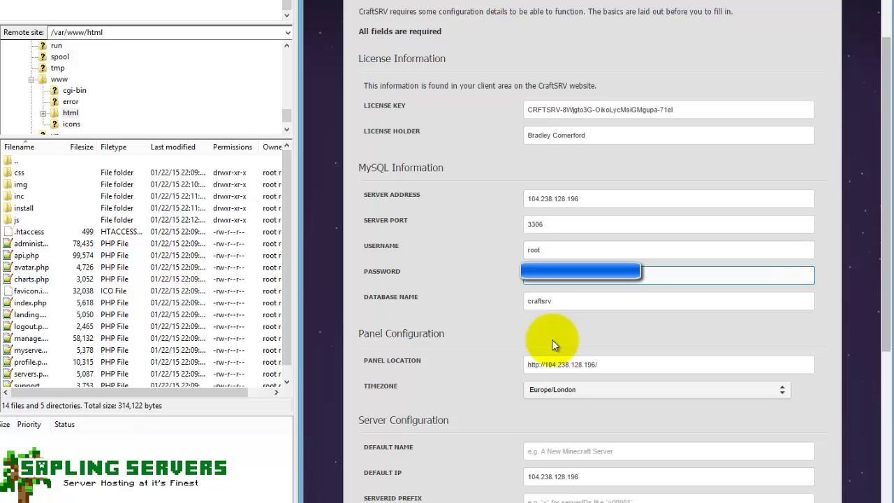
key(Tab)
scroll(489, 342, down, 2)
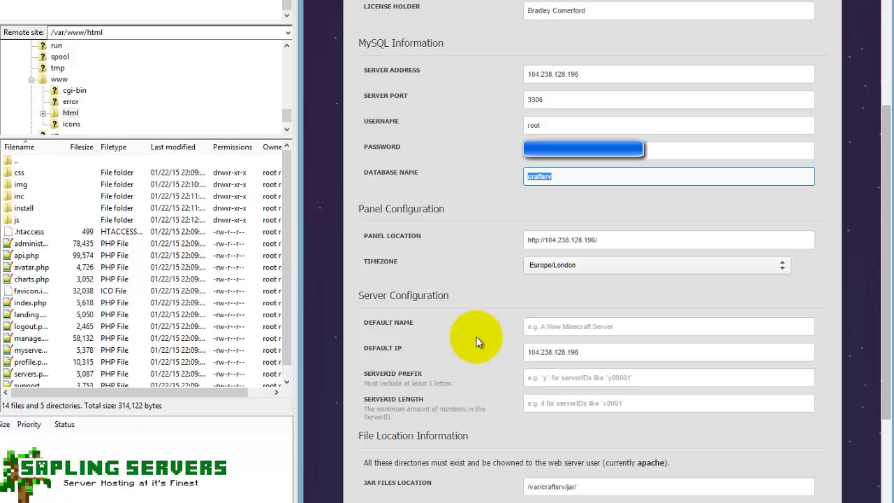
key(Tab)
key(Tab)
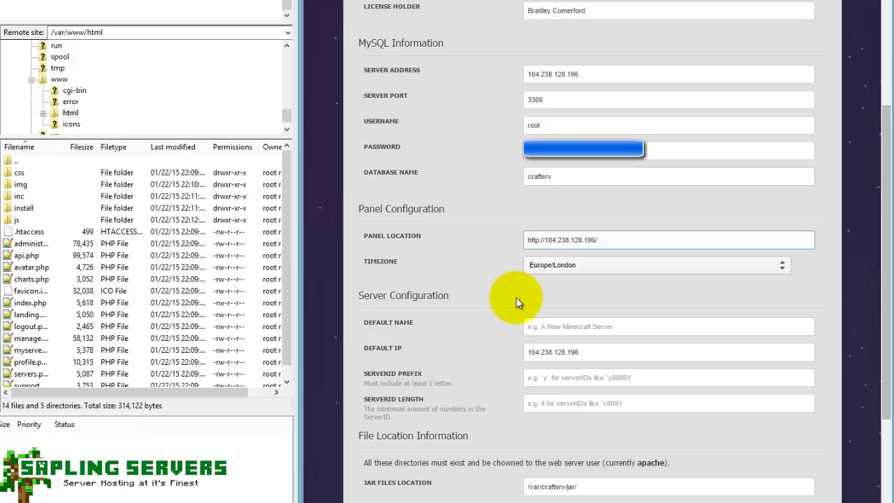
Set the default server name to 'A New Sapling Server', ID prefix SAP, and ID length 4.
click(547, 326)
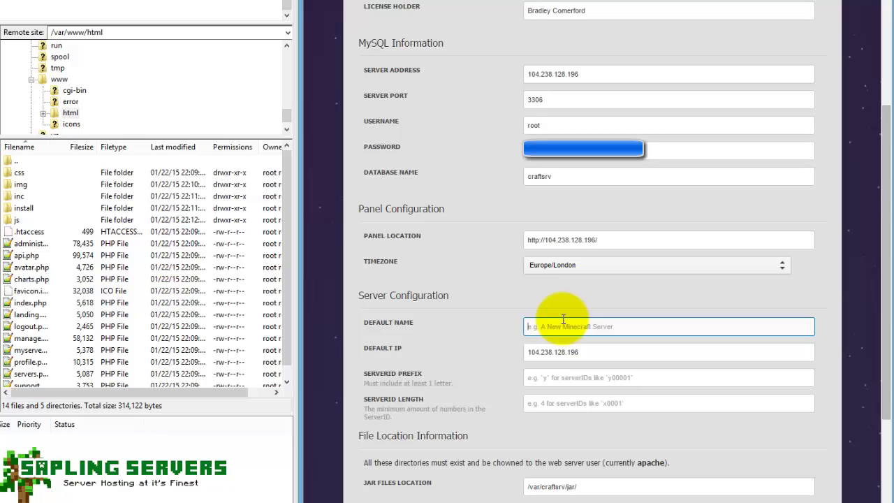
text(A New Sapling Server)
key(Tab)
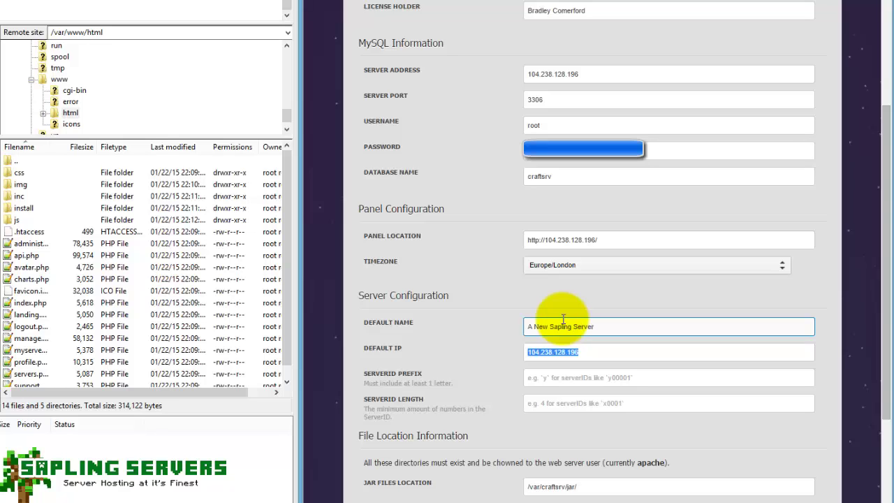
key(Tab)
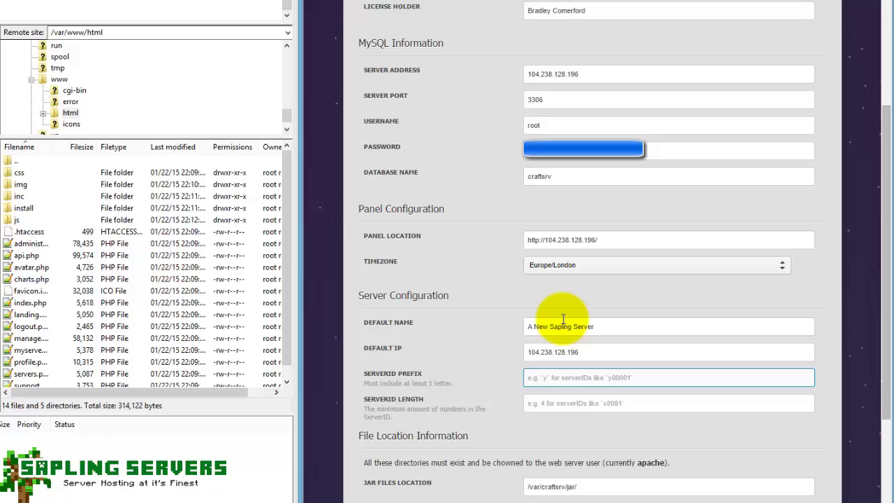
text(SAP)
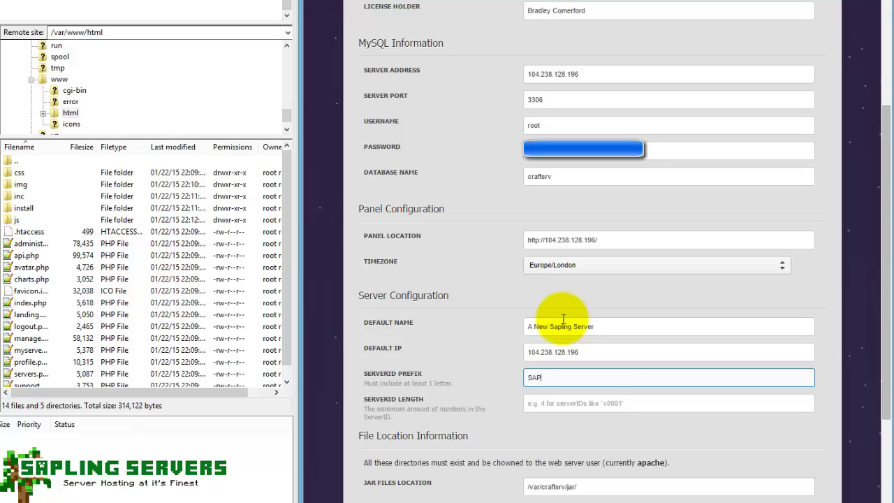
key(Tab)
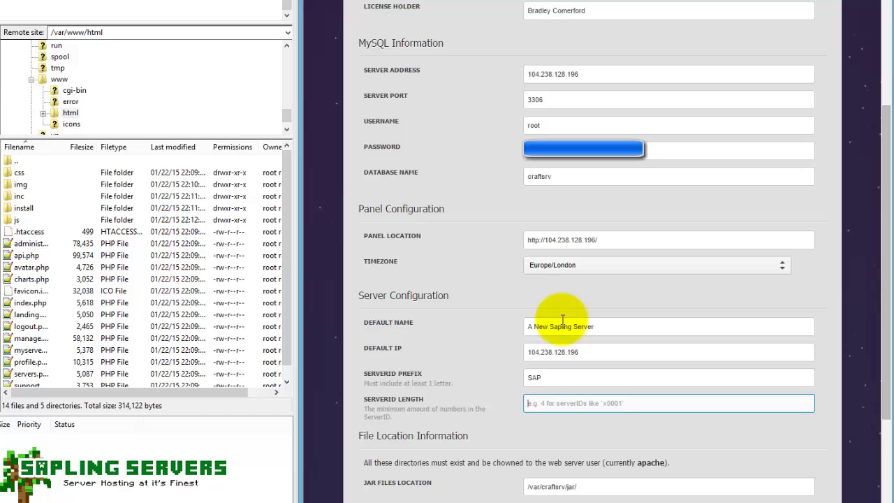
text(4)
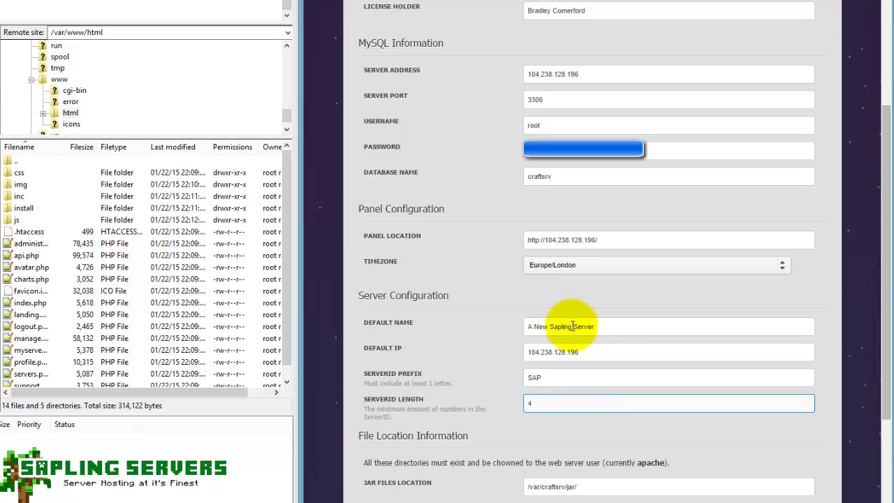
Check the jar, files and backup paths, create admin account 'admin' with a password, and submit.
scroll(562, 320, down, 3)
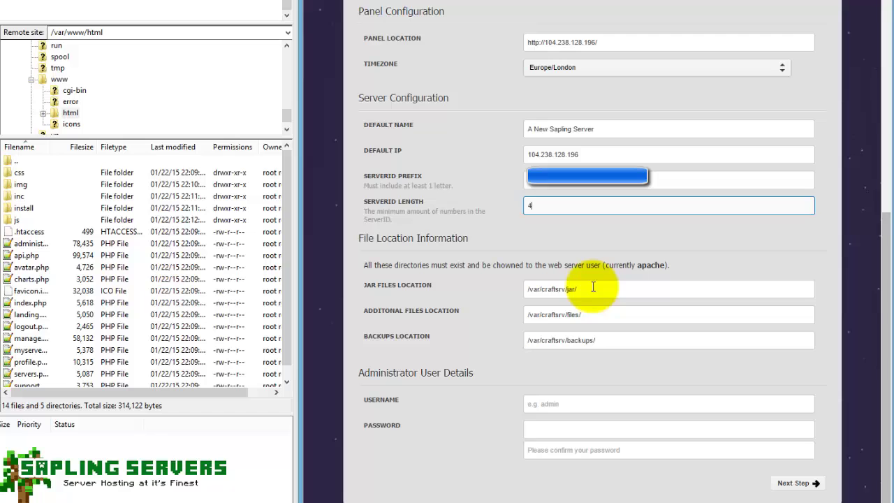
click(649, 286)
click(602, 318)
click(613, 340)
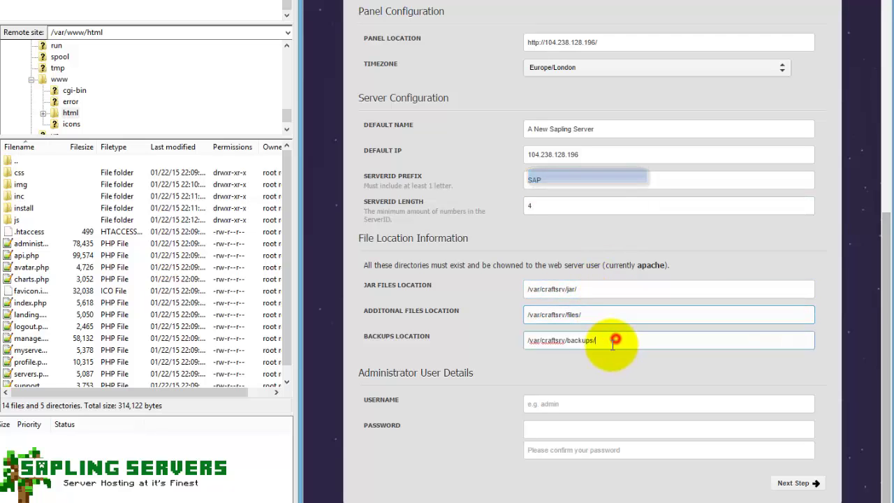
click(579, 398)
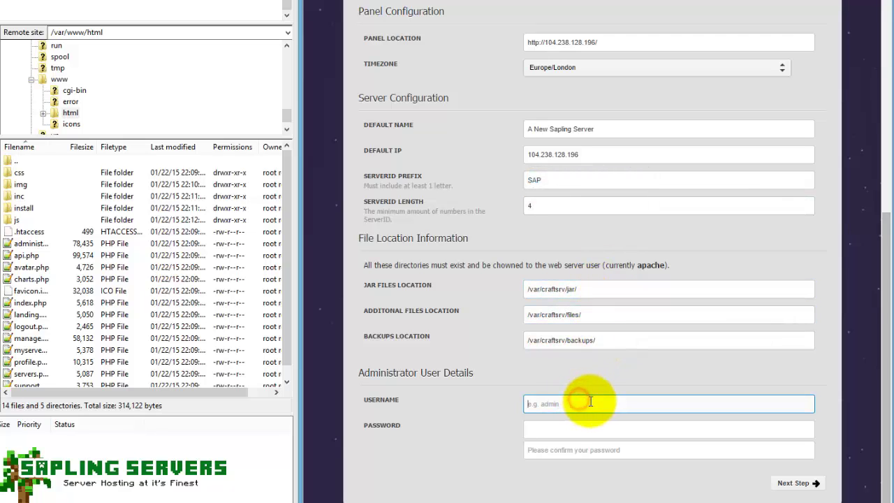
text(admin)
key(Tab)
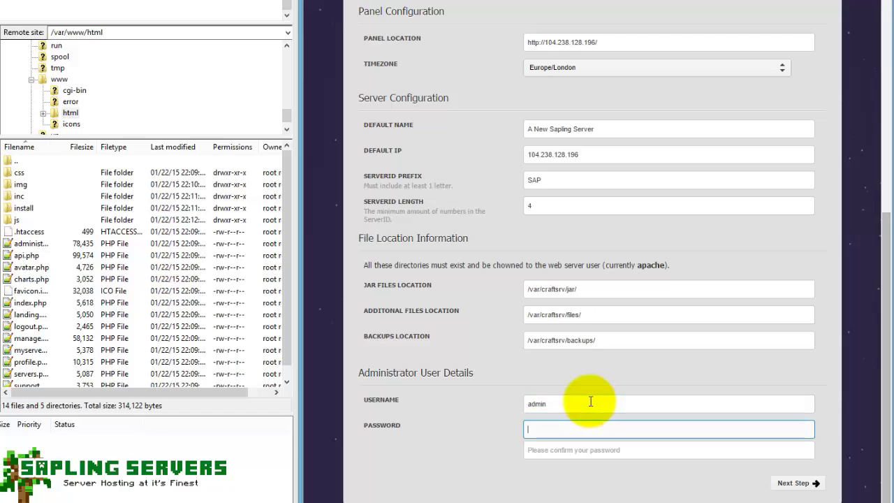
text(•••••••••••••)
key(Tab)
text(•••••••••••••)
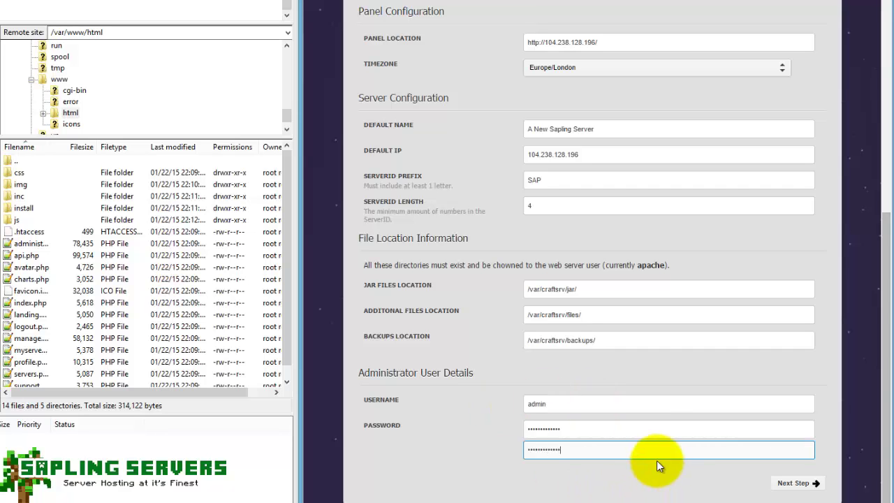
key(Return)
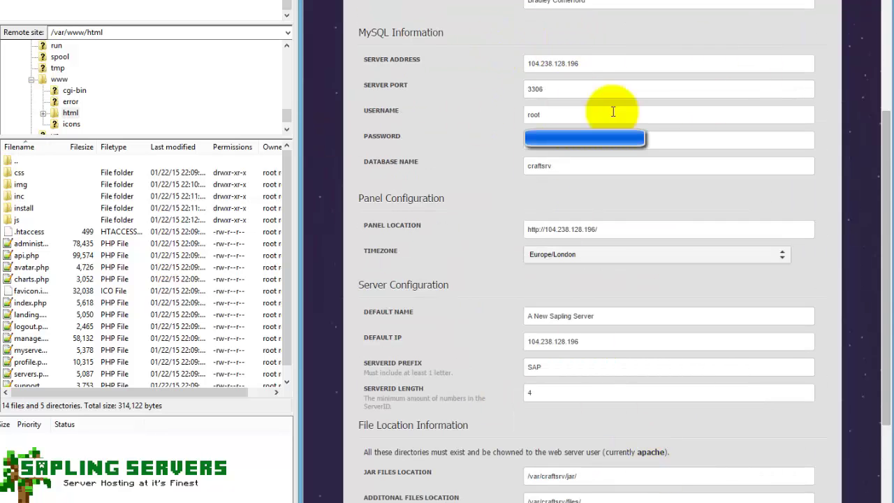
scroll(639, 112, down, 3)
click(796, 482)
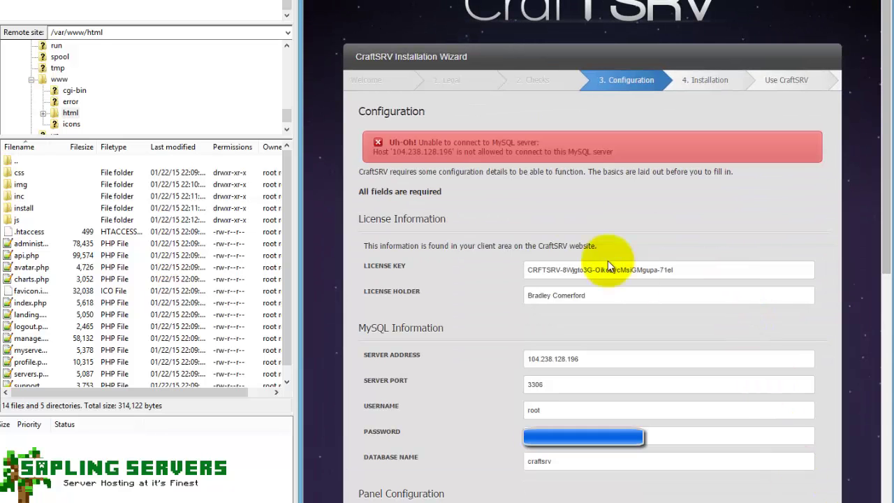
scroll(596, 128, down, 3)
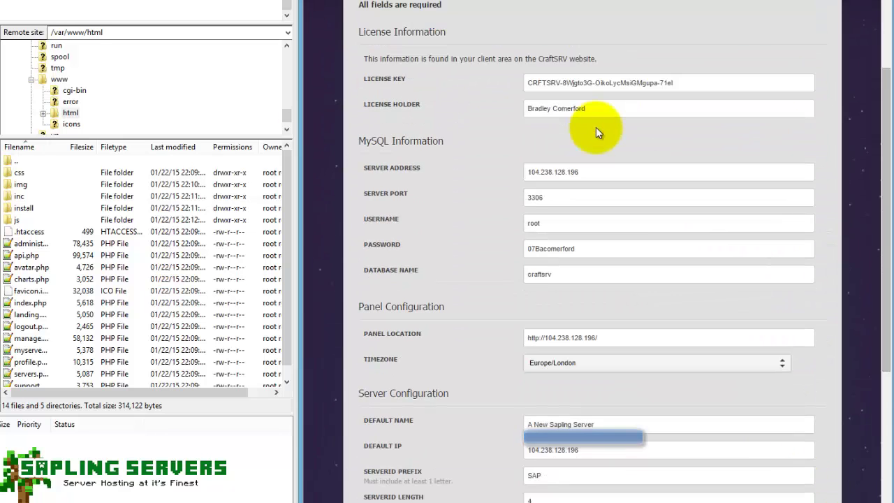
double_click(584, 172)
text(loca)
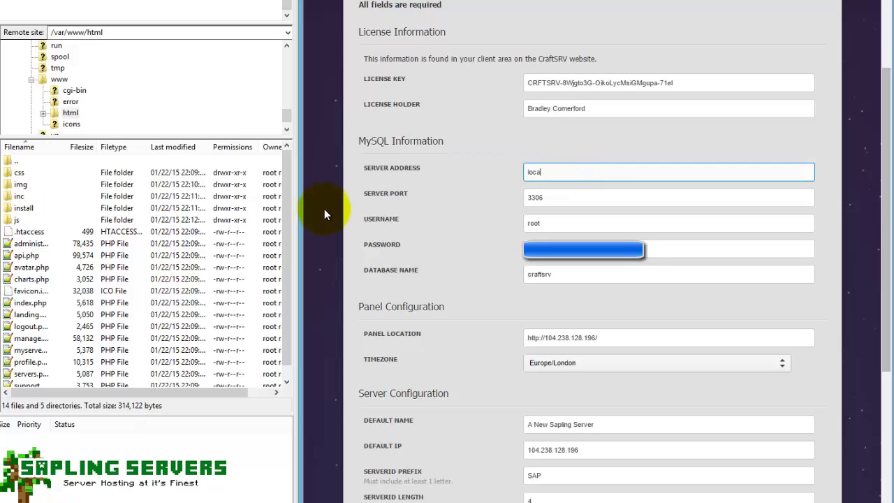
text(lhost)
scroll(599, 275, down, 5)
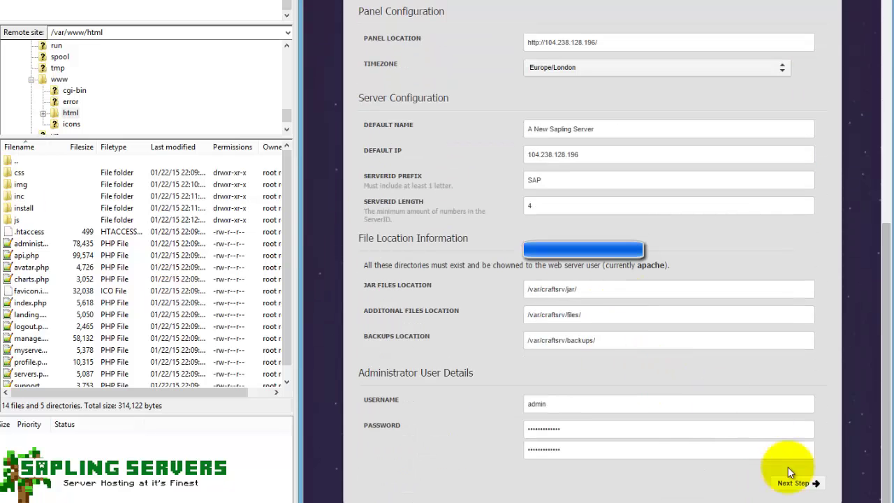
click(803, 487)
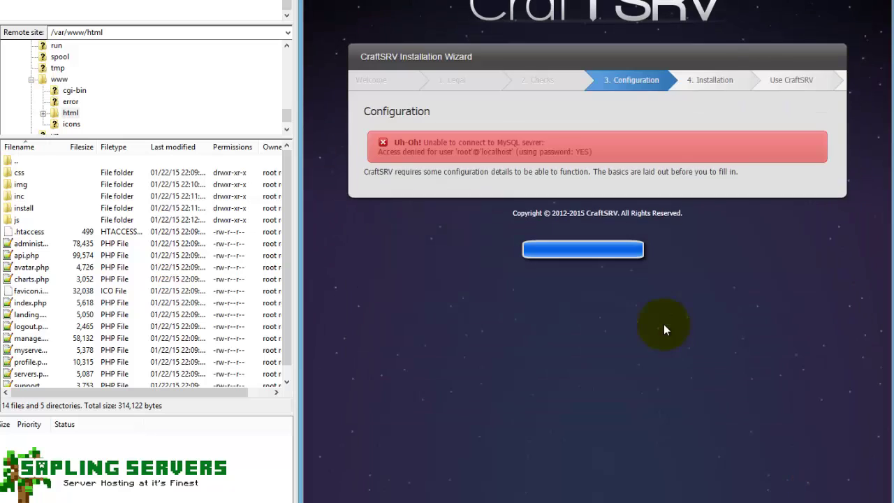
scroll(628, 245, down, 1)
scroll(605, 207, down, 2)
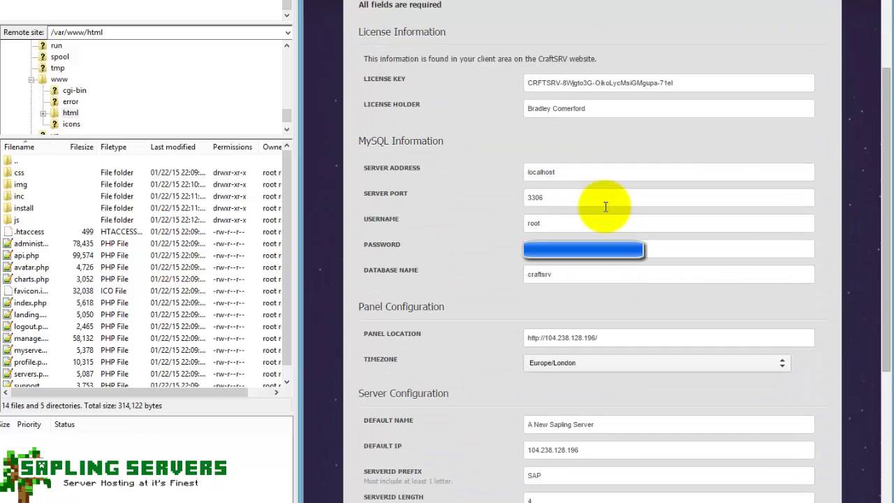
scroll(565, 209, down, 1)
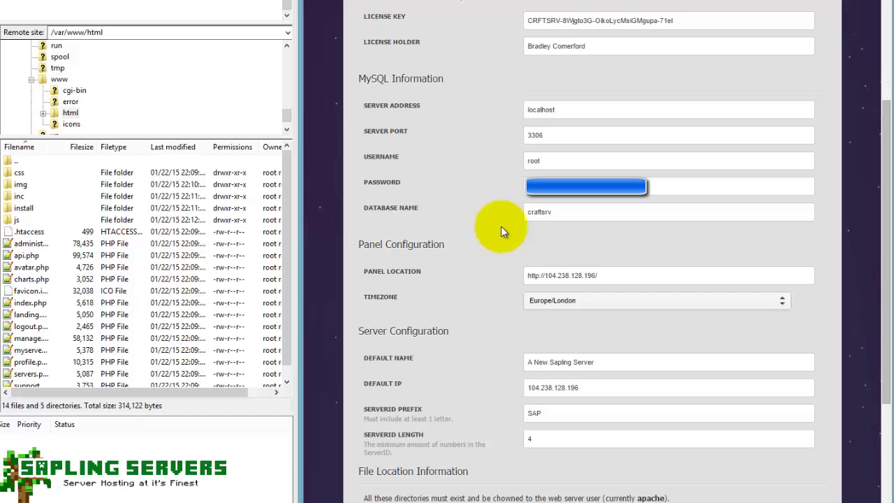
Bring the PuTTY terminal to the centre and return to the home directory with cd.
click(186, 497)
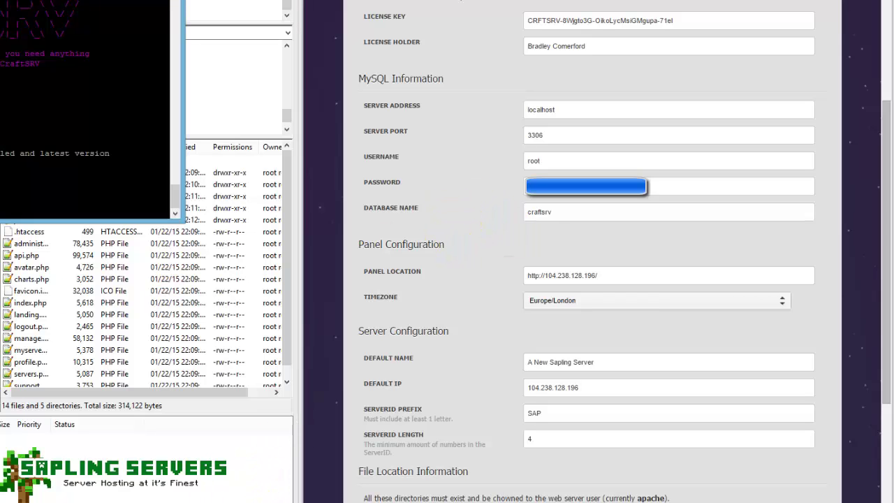
drag(97, 0, 575, 54)
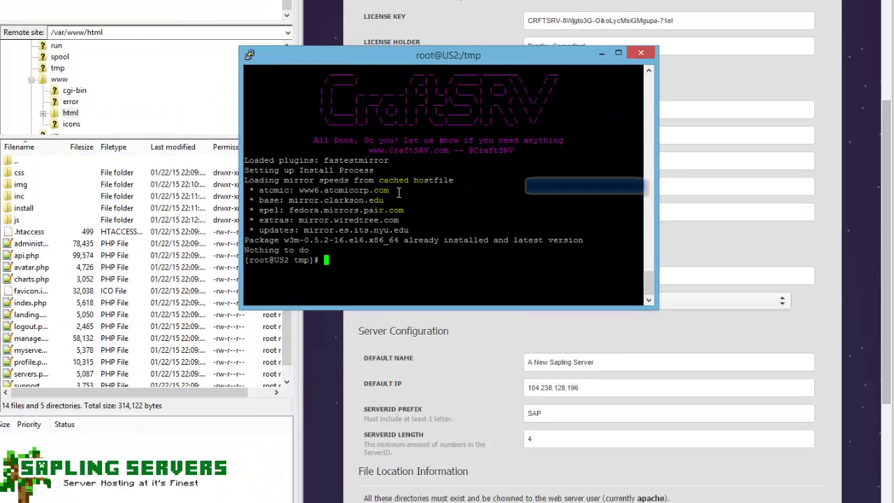
click(374, 257)
text(cd)
key(Return)
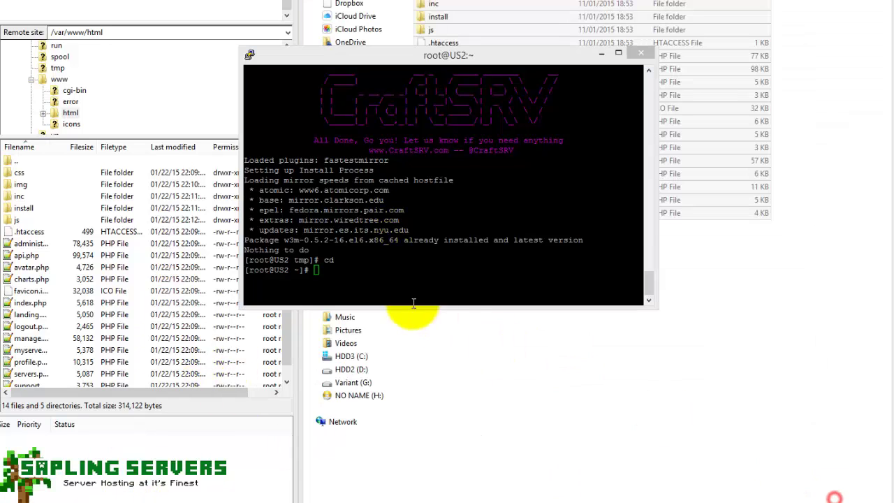
Run mysql_secure_installation and set a new MySQL root password from the blank one.
click(409, 274)
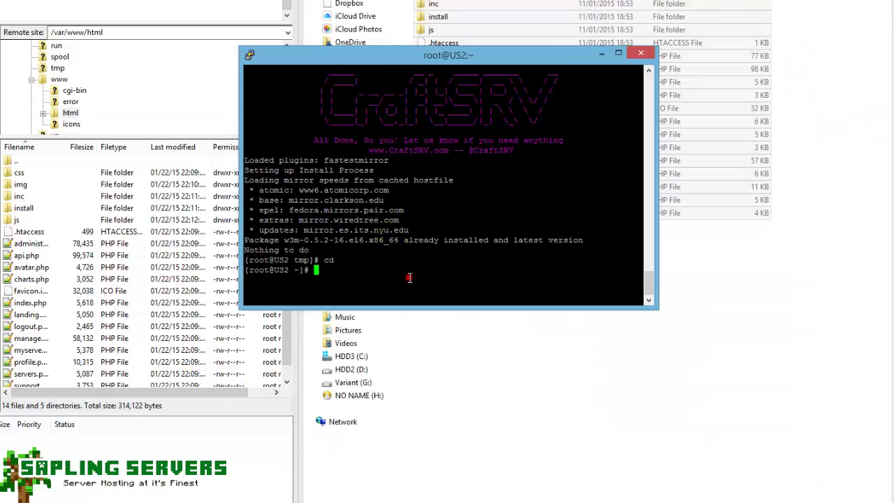
right_click(441, 268)
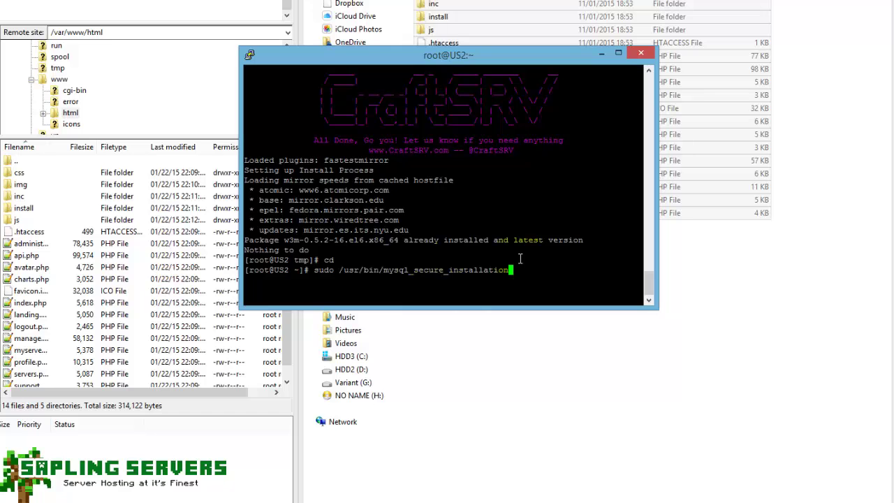
key(Return)
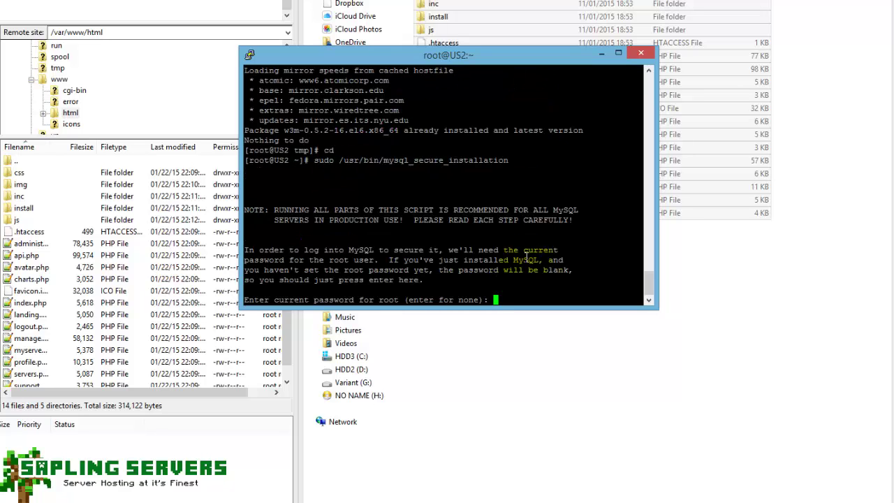
key(Return)
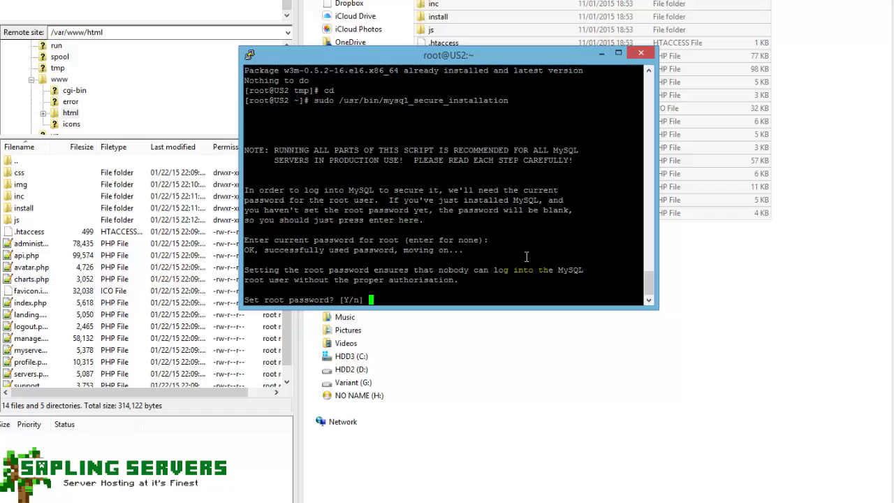
text(y)
key(Return)
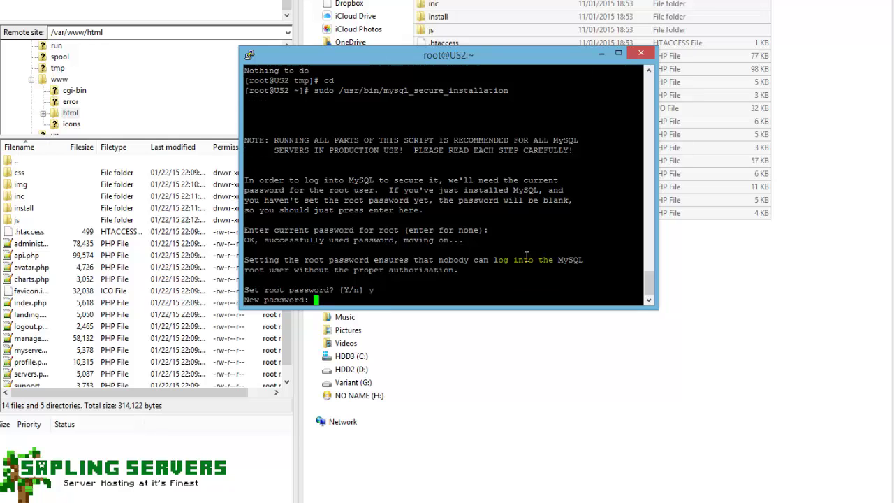
key(Return)
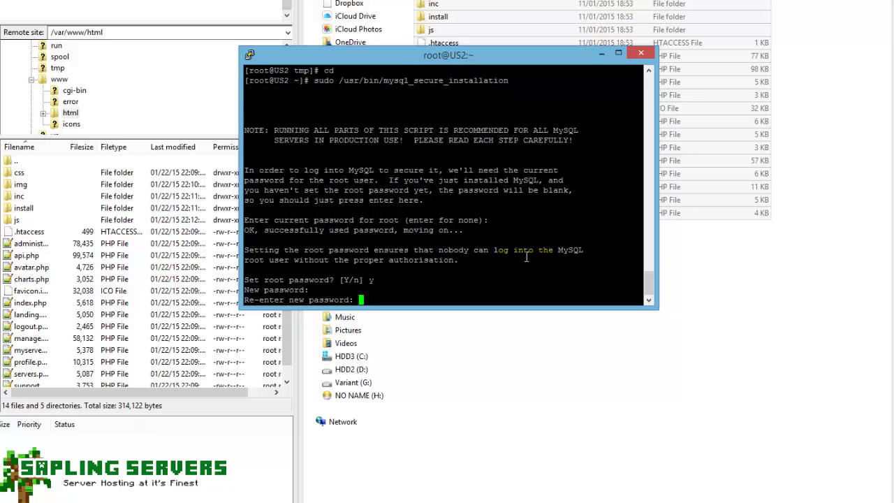
key(Return)
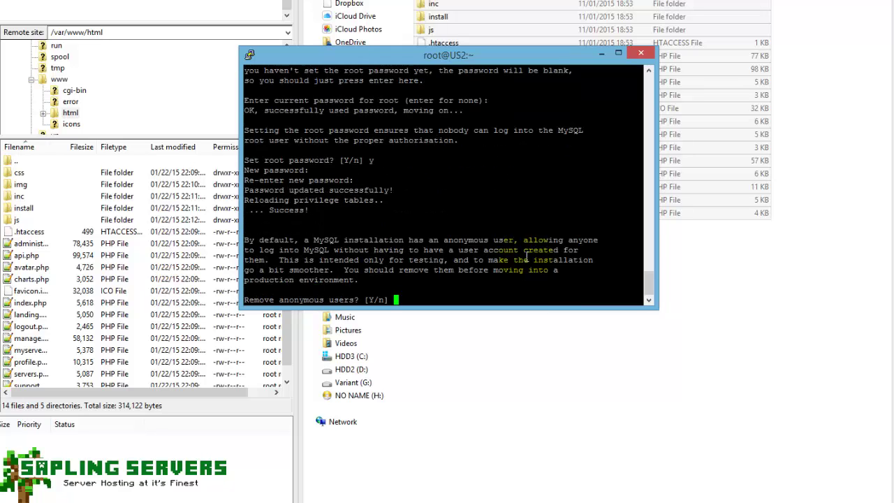
Remove anonymous users, keep remote root login, drop the test database, and reload privileges.
text(y)
key(Return)
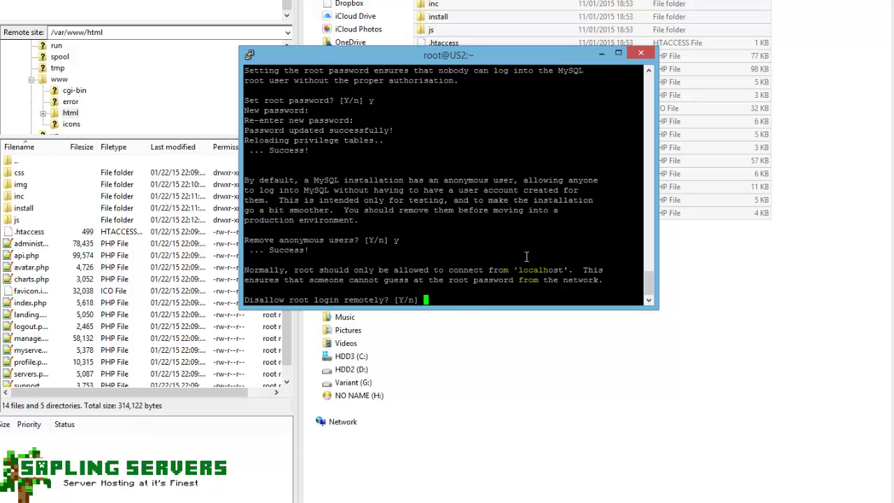
text(n)
key(Return)
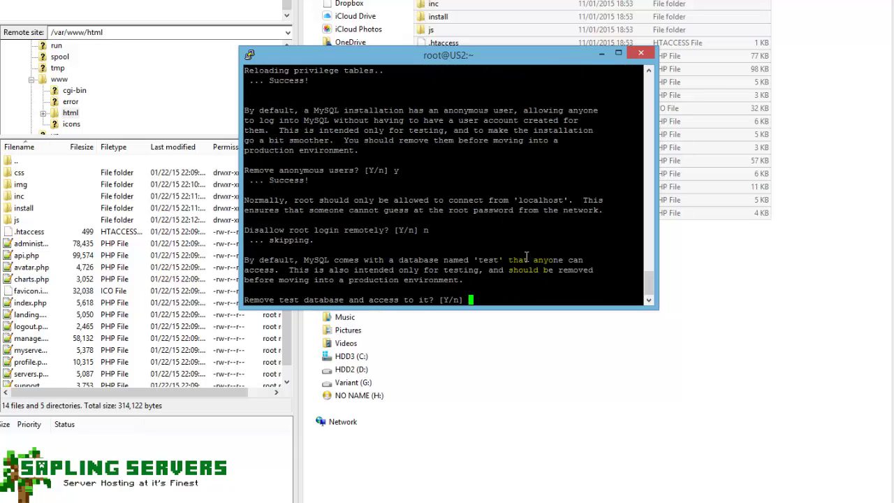
text(y)
key(Return)
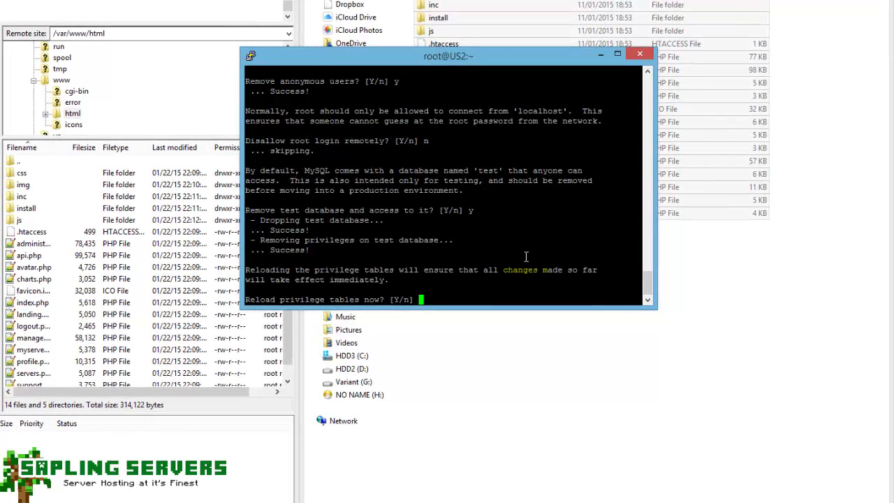
text(y)
key(Return)
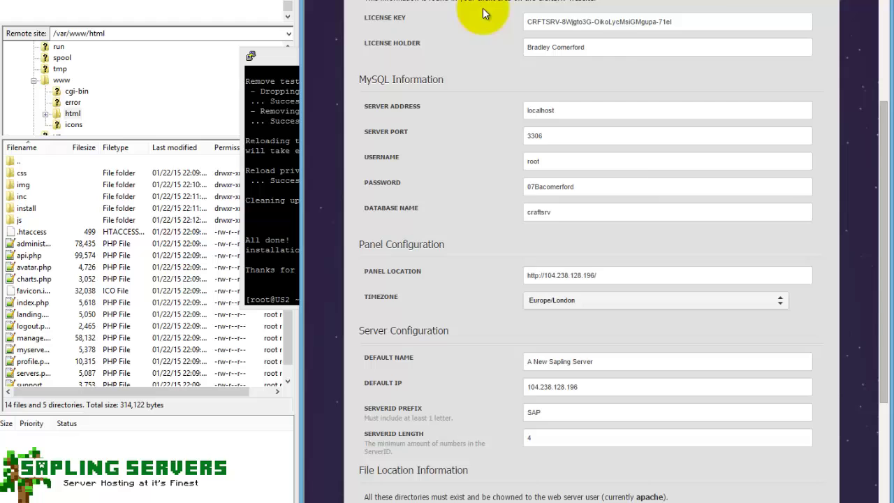
Resubmit the Configuration page, getting the database selection error, and return to PuTTY.
scroll(537, 283, down, 3)
click(800, 482)
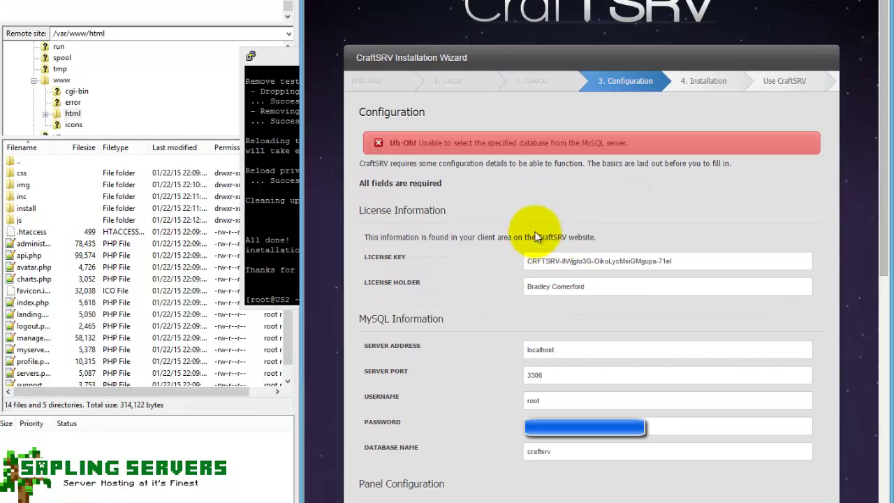
click(296, 260)
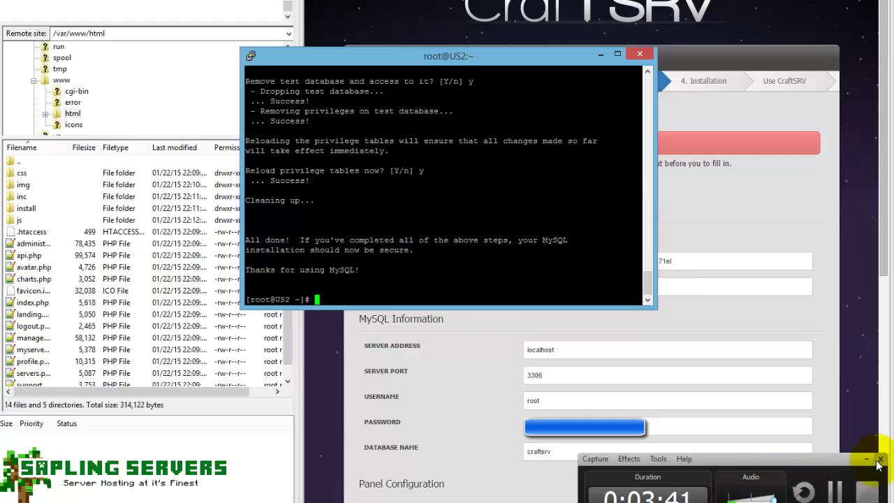
Install phpMyAdmin on the server with yum install phpmyadmin.
click(867, 459)
click(361, 290)
text(yum )
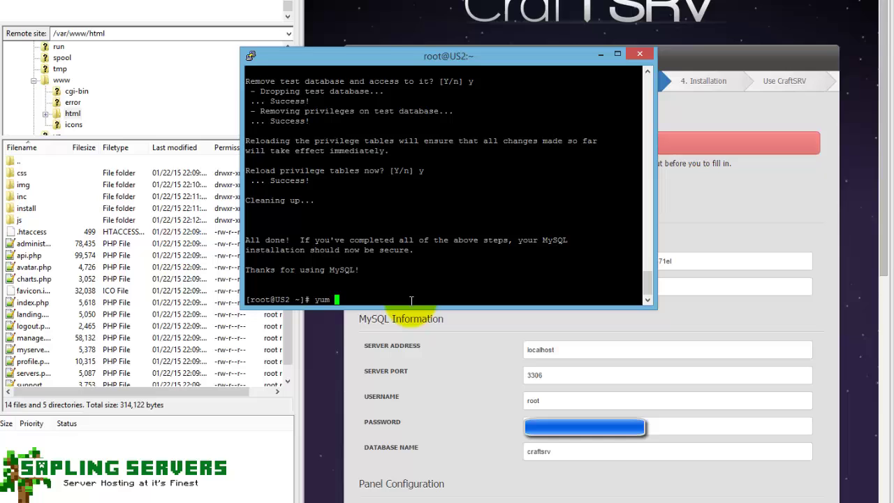
text(iinstall phpmy)
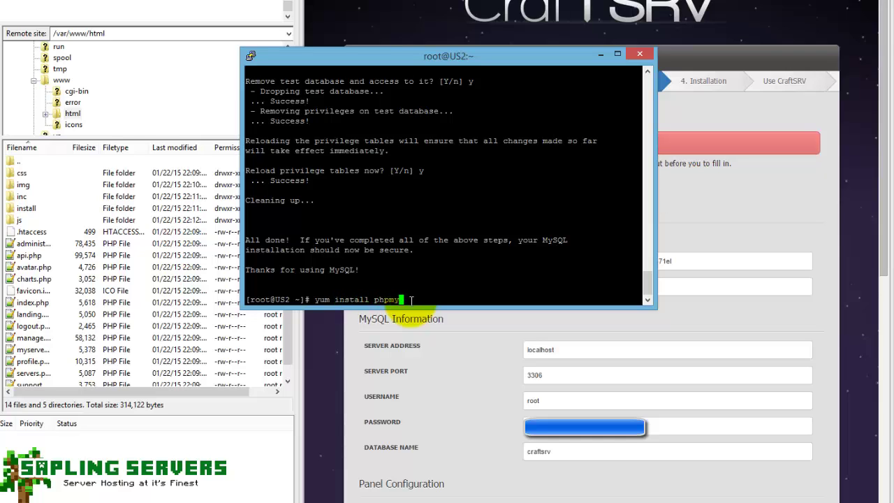
text(admin)
key(Return)
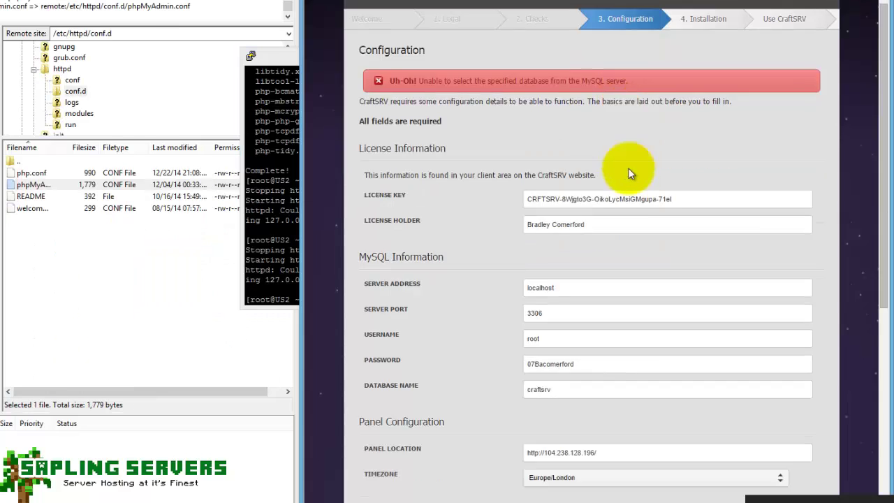
scroll(735, 369, down, 6)
Run Begin and Finish Installation, then select the generated configuration.php code on the All Done page.
click(793, 479)
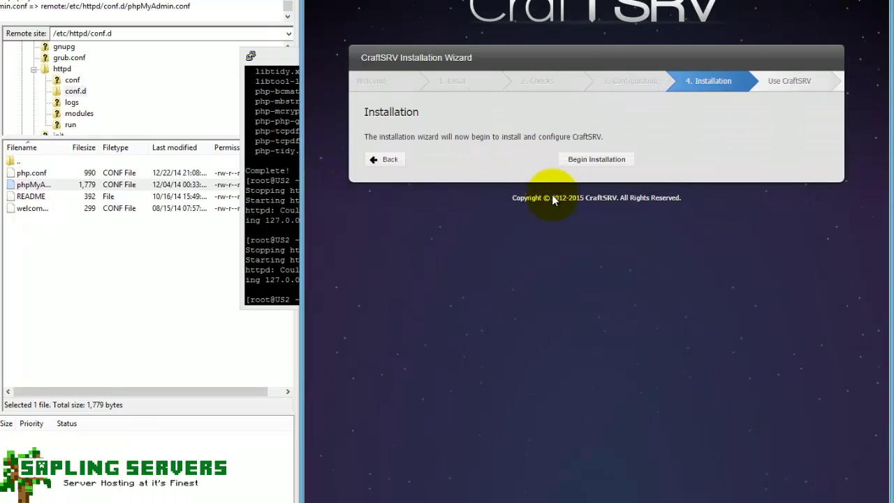
click(620, 160)
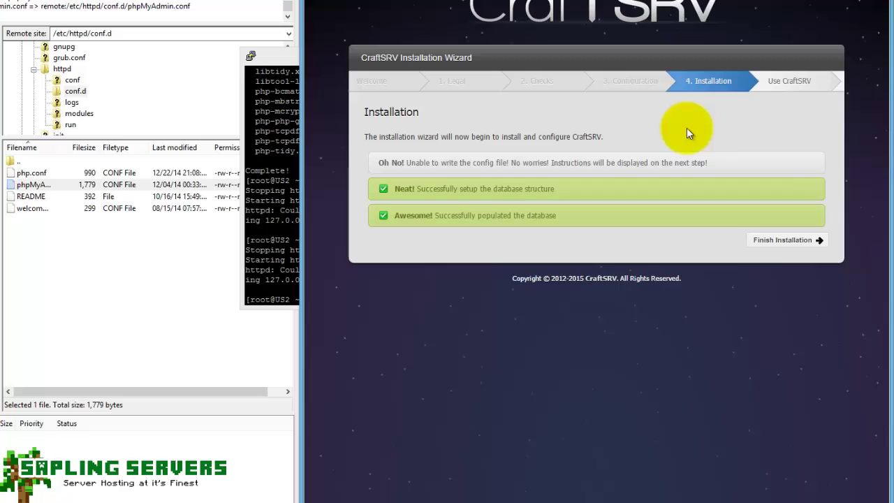
click(782, 239)
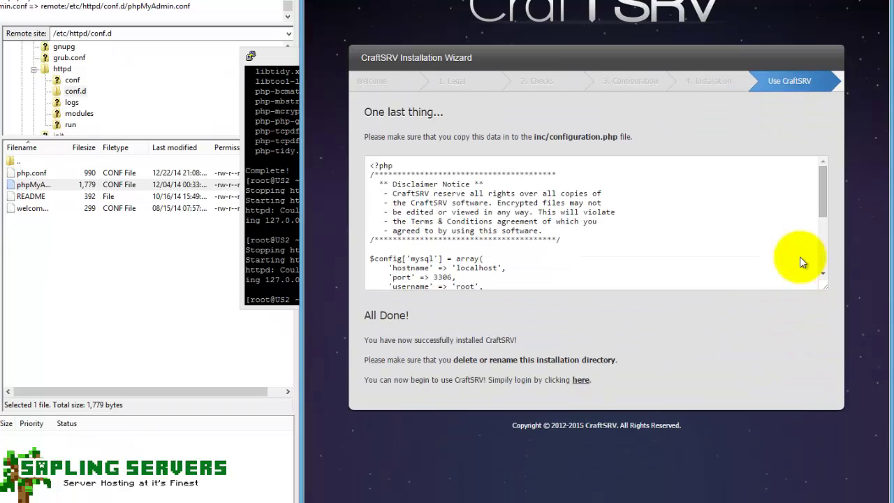
click(399, 175)
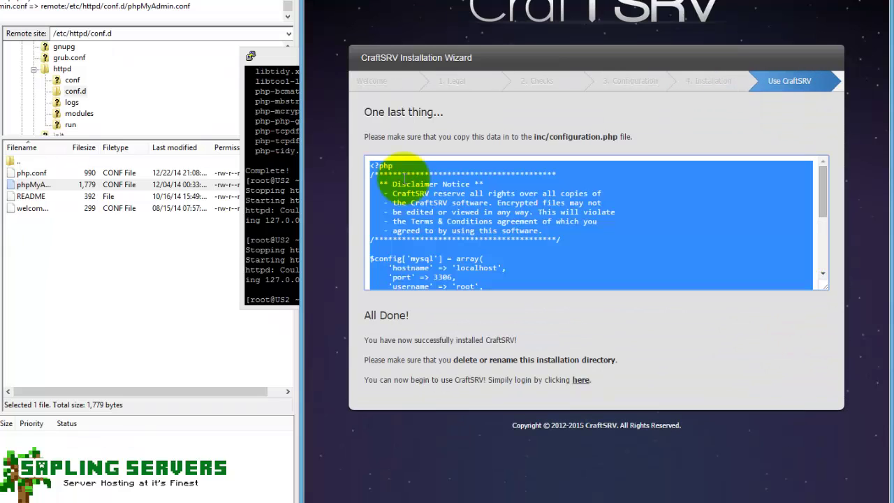
key(ctrl+a)
click(478, 280)
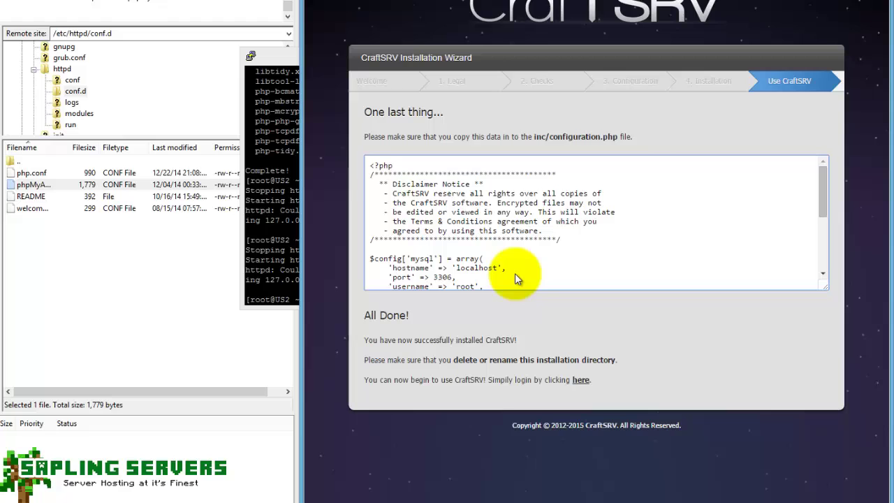
Browse the remote pane from /etc/httpd to /var/www/html and delete the install folder.
click(138, 278)
double_click(11, 160)
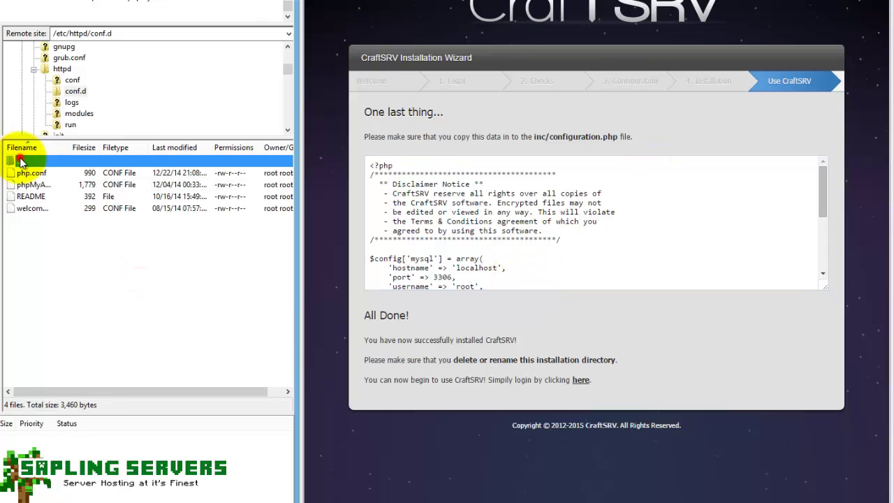
double_click(19, 162)
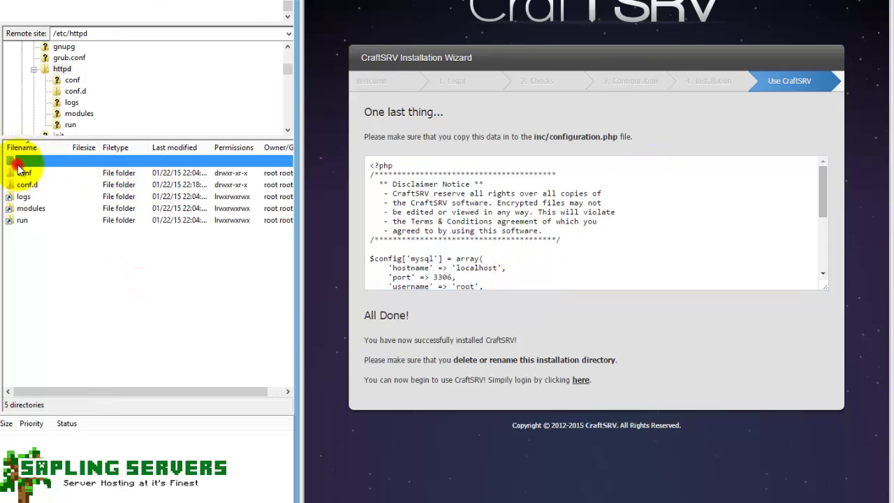
double_click(28, 161)
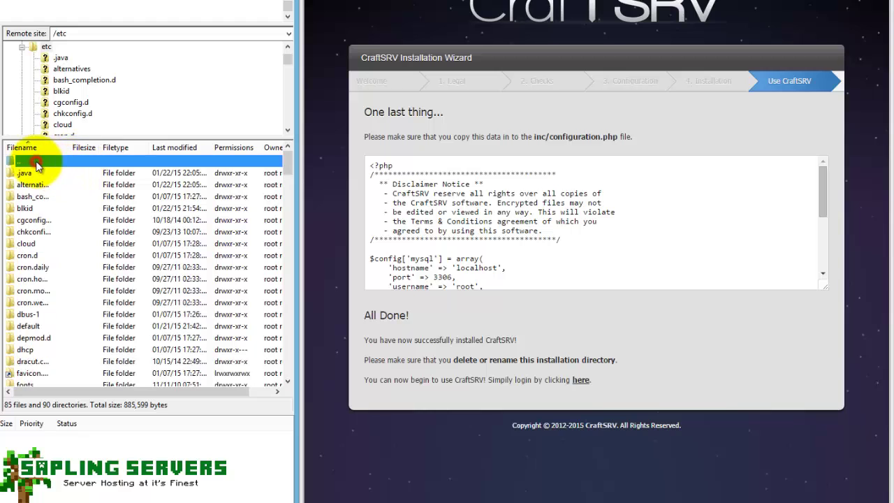
scroll(83, 236, down, 2)
double_click(31, 347)
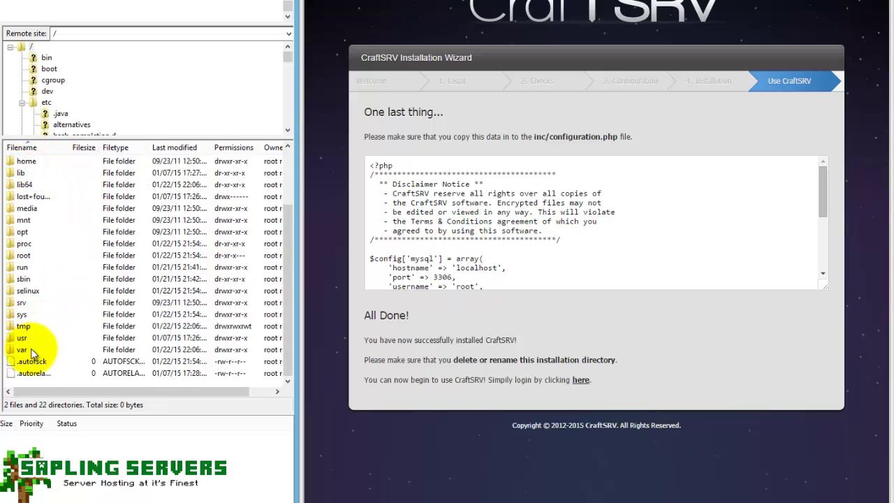
double_click(31, 363)
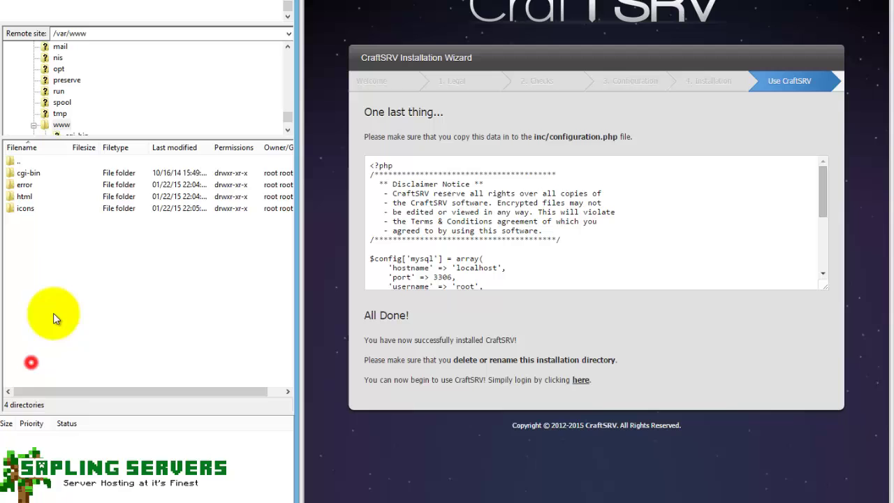
double_click(35, 195)
click(40, 208)
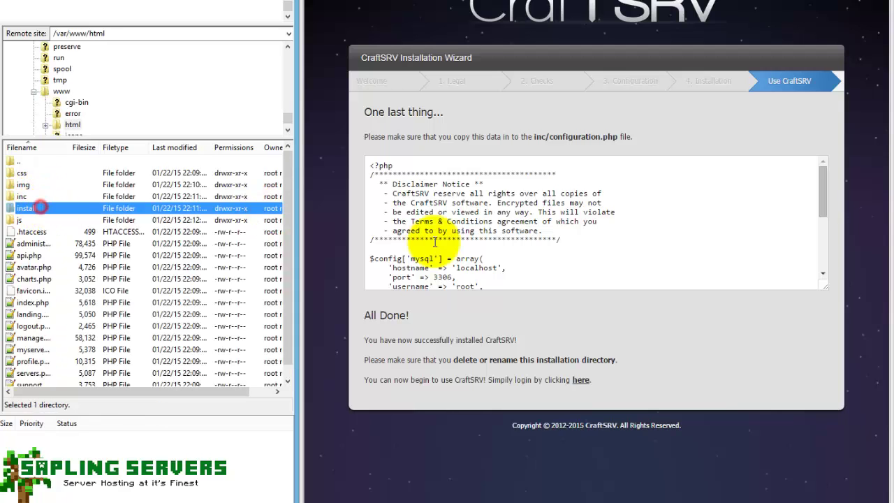
key(Delete)
click(435, 239)
key(Return)
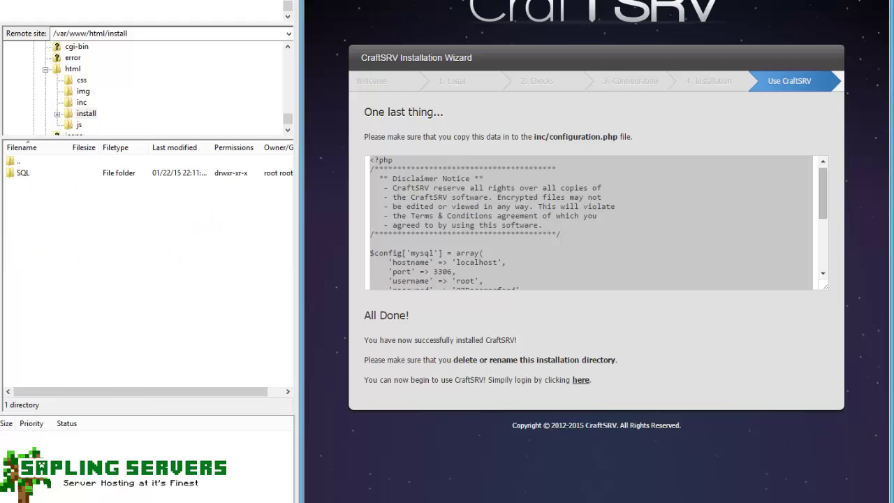
Reload the CraftSRV page twice to see error 0xE004001, then return to FileZilla's remote listing.
key(F5)
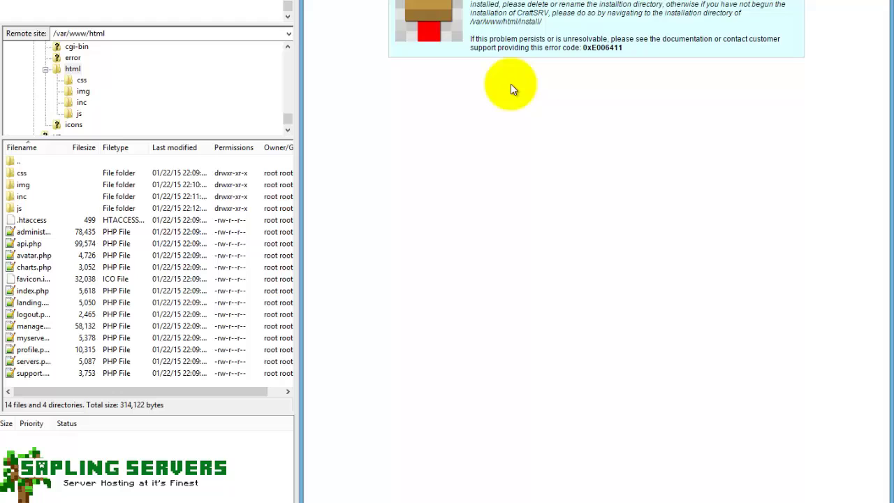
key(F5)
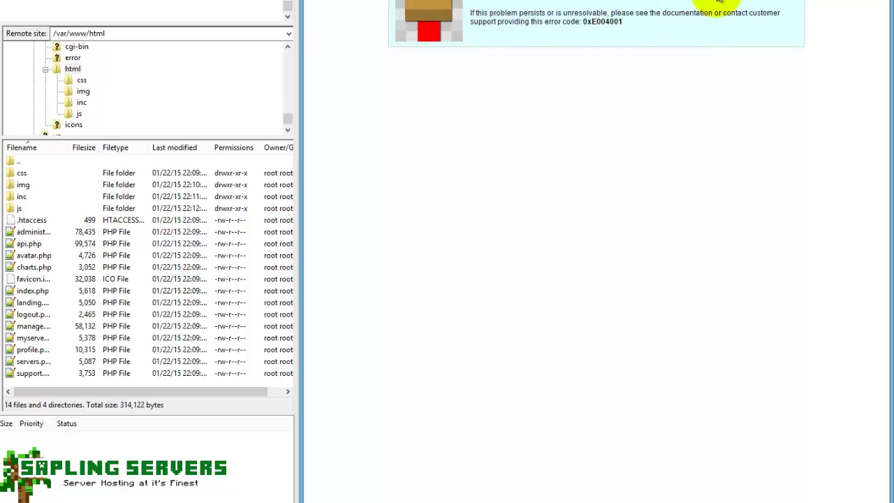
click(175, 254)
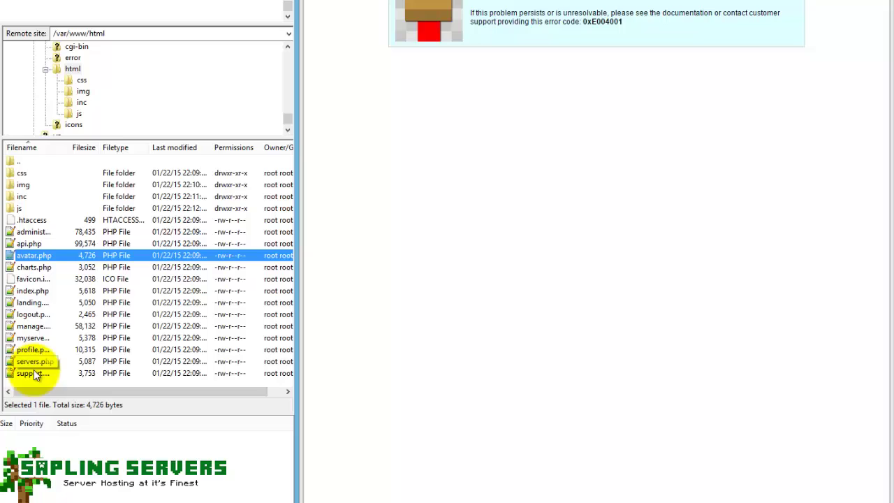
scroll(43, 319, right, 1)
scroll(42, 318, left, 1)
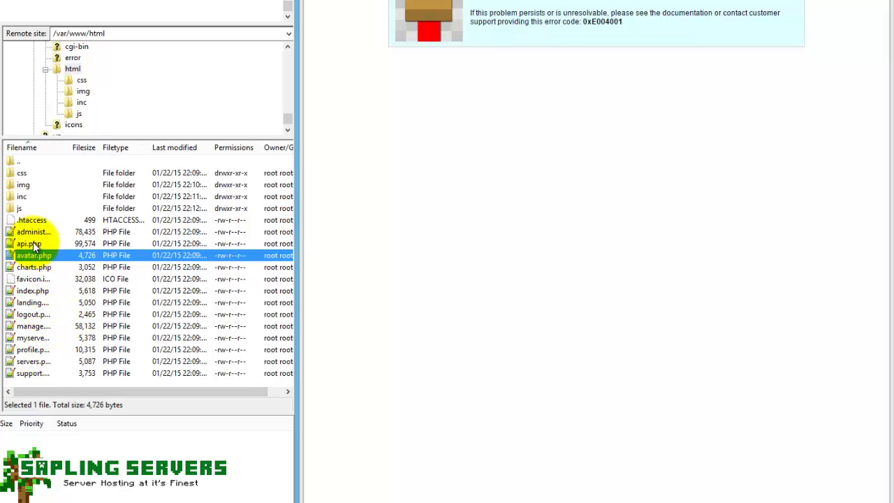
Open the inc folder and create a new empty file named configuration.php.
click(26, 198)
double_click(25, 198)
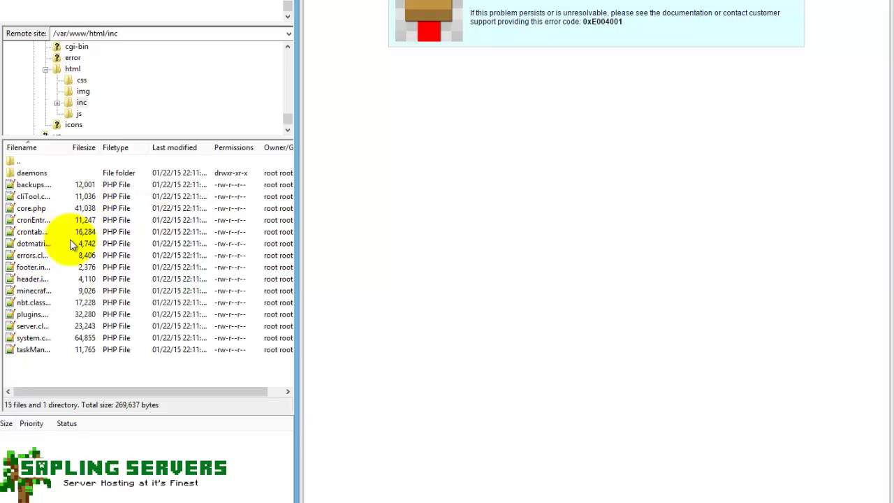
right_click(67, 357)
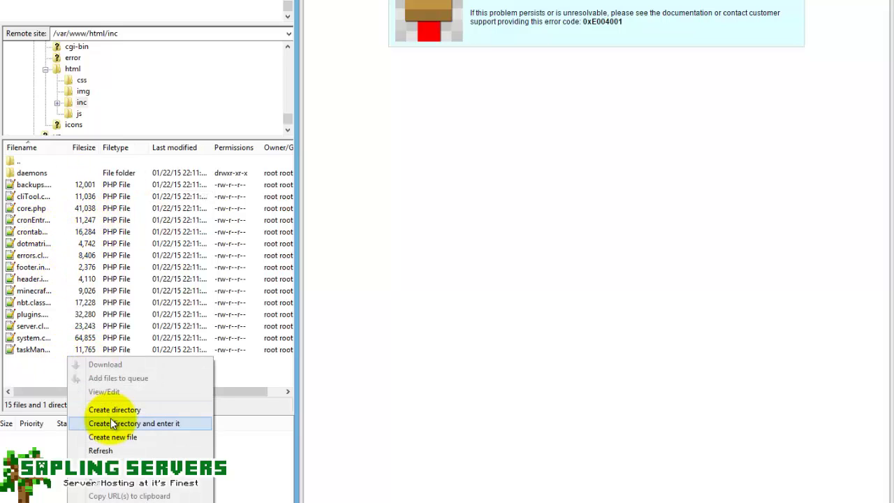
click(111, 450)
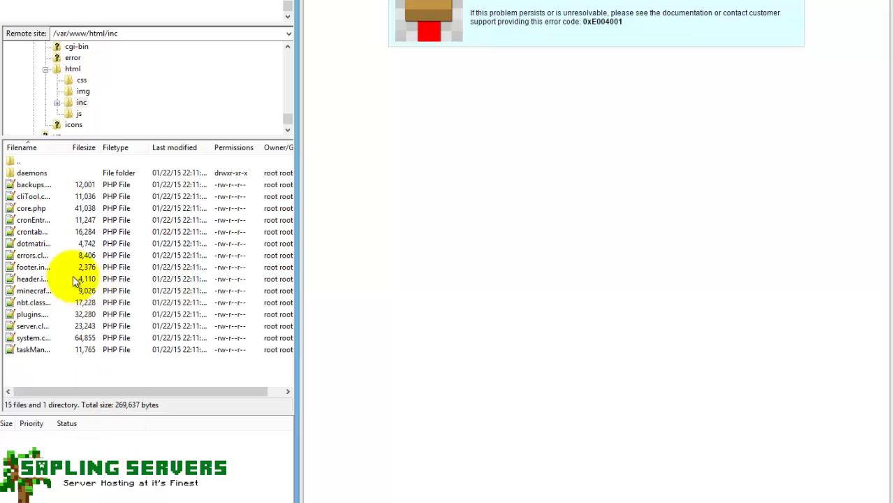
right_click(59, 371)
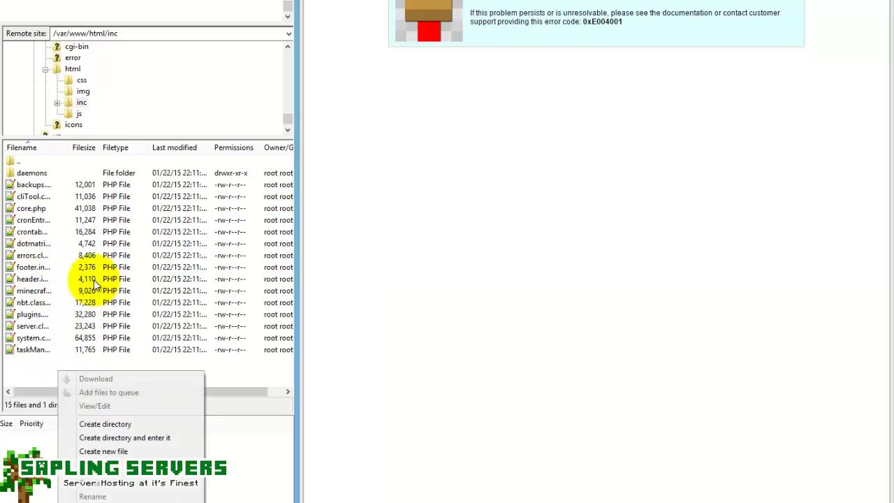
click(105, 451)
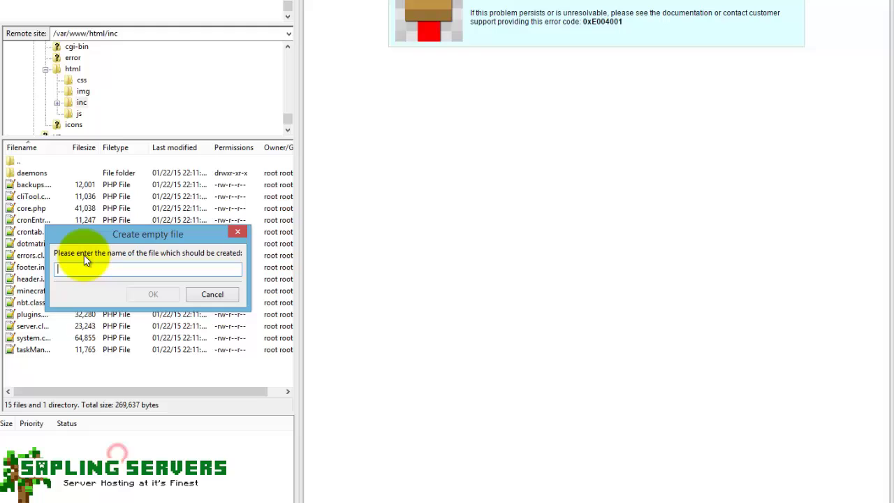
text(configuration.php)
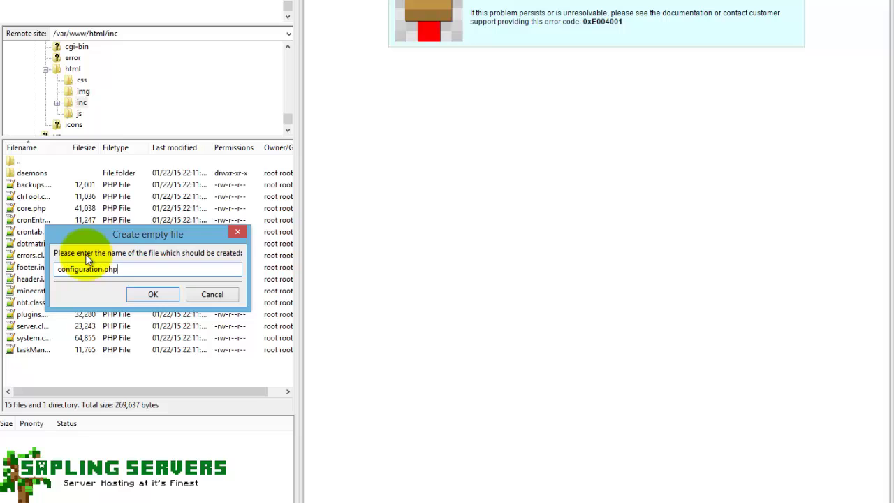
key(Return)
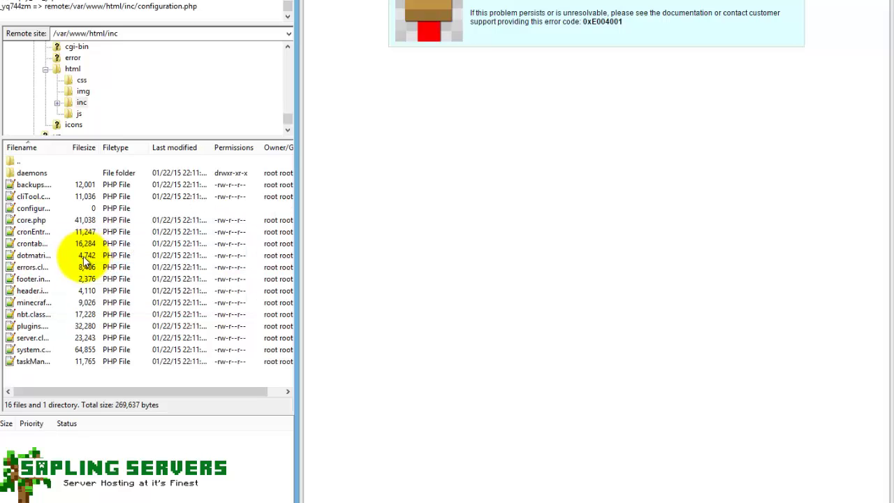
Open configuration.php for editing via View/Edit.
click(32, 208)
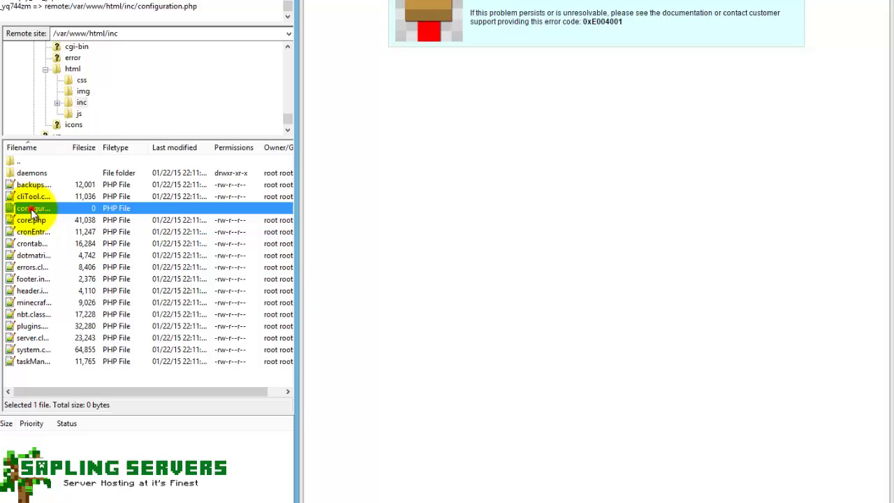
right_click(42, 209)
click(76, 243)
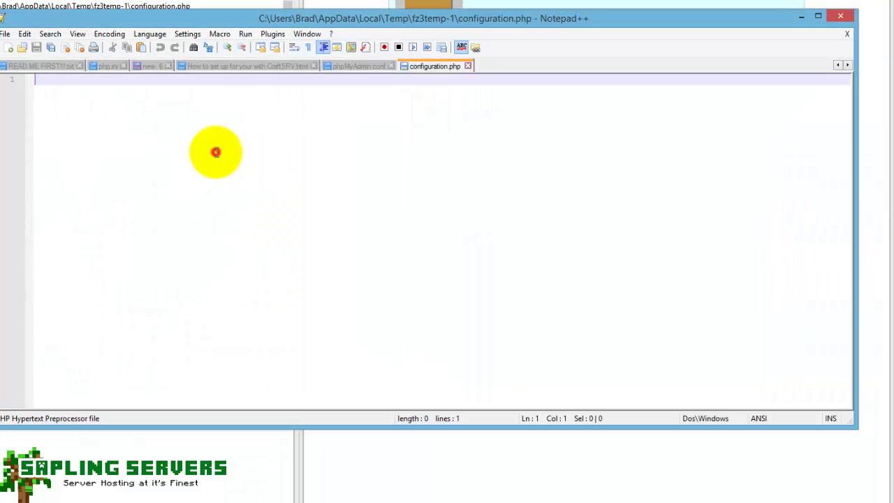
Paste the generated CraftSRV MySQL, timezone and licence config into configuration.php and save it.
key(ctrl+v)
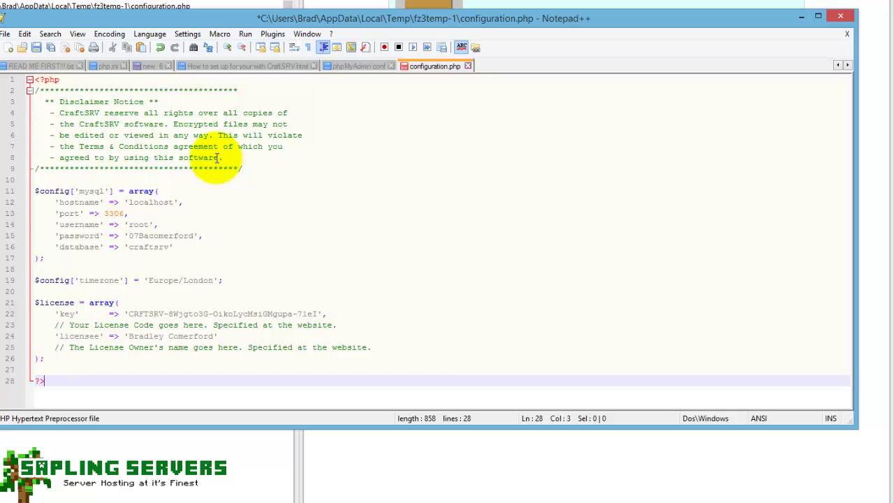
key(ctrl+s)
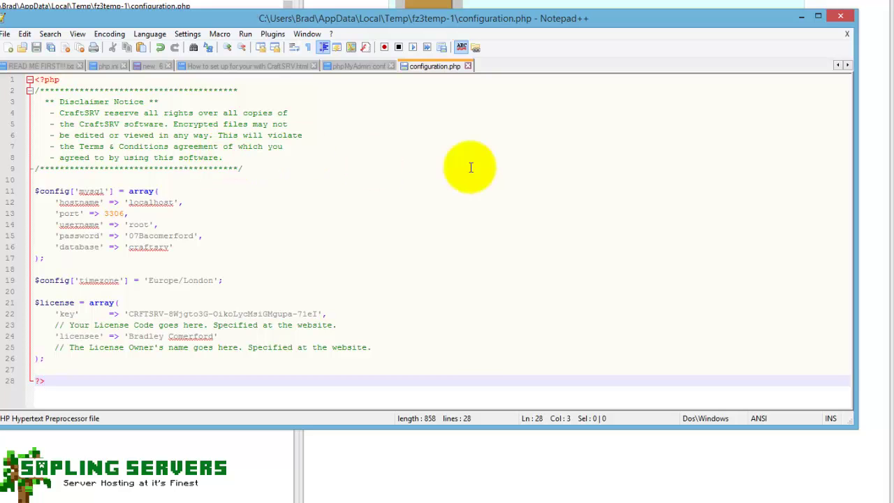
Close Notepad++, upload the changed configuration.php, and reload the CraftSRV page in the browser.
click(843, 17)
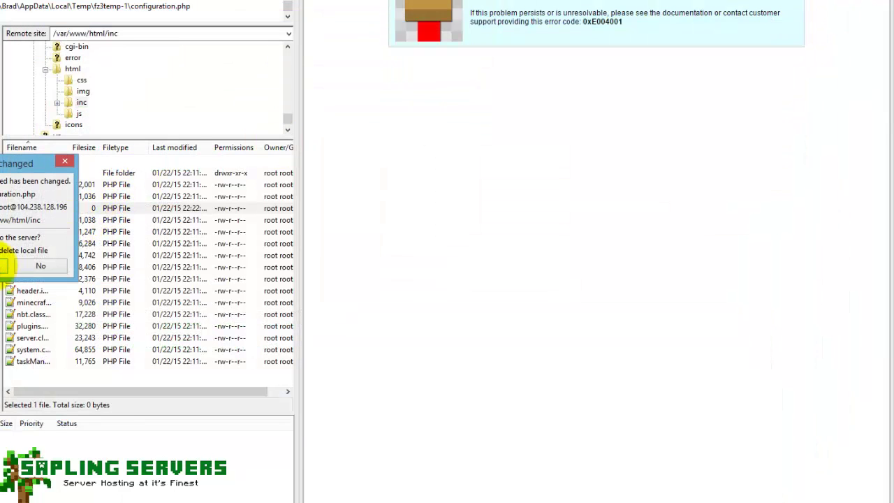
click(9, 262)
key(alt+Tab)
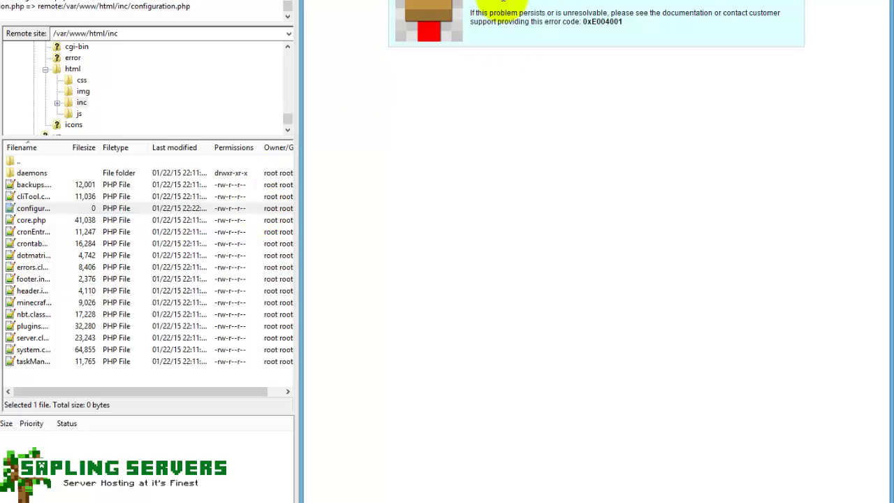
key(F5)
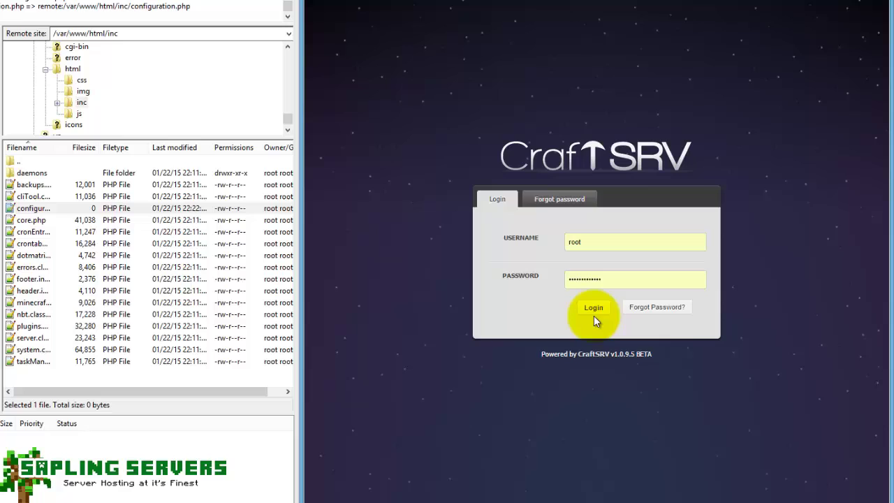
Sign in to CraftSRV with username 'admin' and the account password.
click(593, 311)
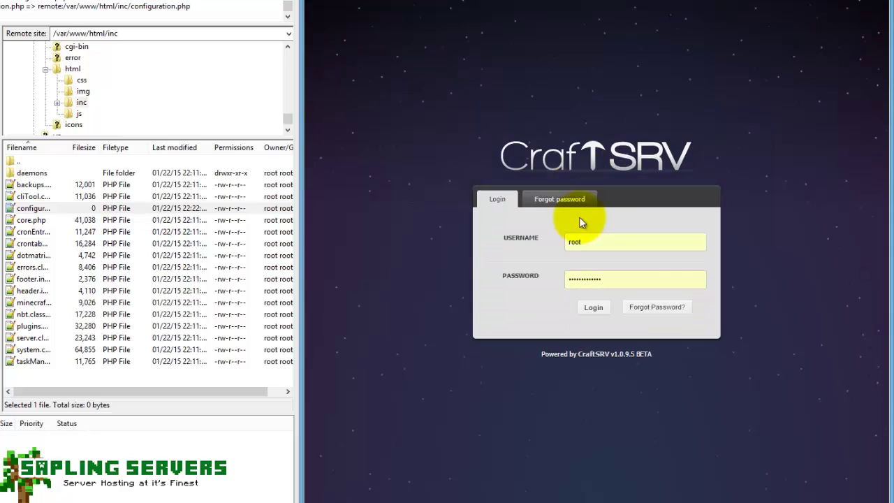
click(614, 279)
click(609, 247)
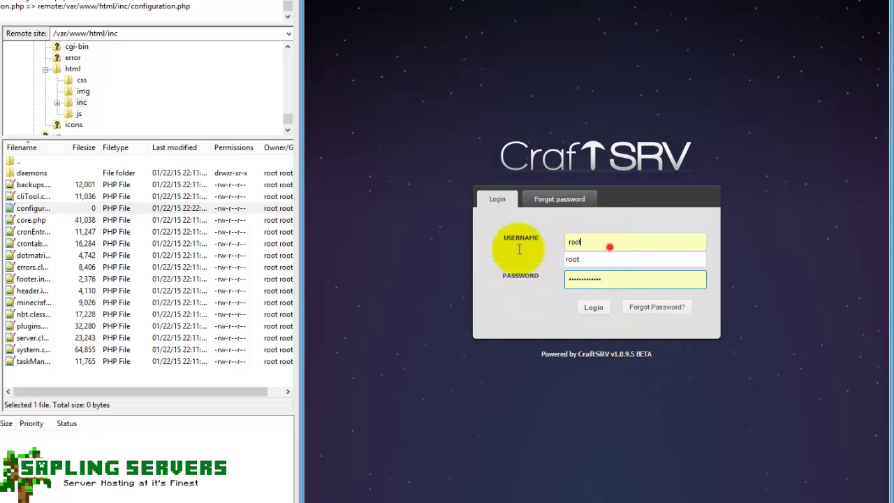
key(ctrl+a)
text(admin)
key(Tab)
text(p)
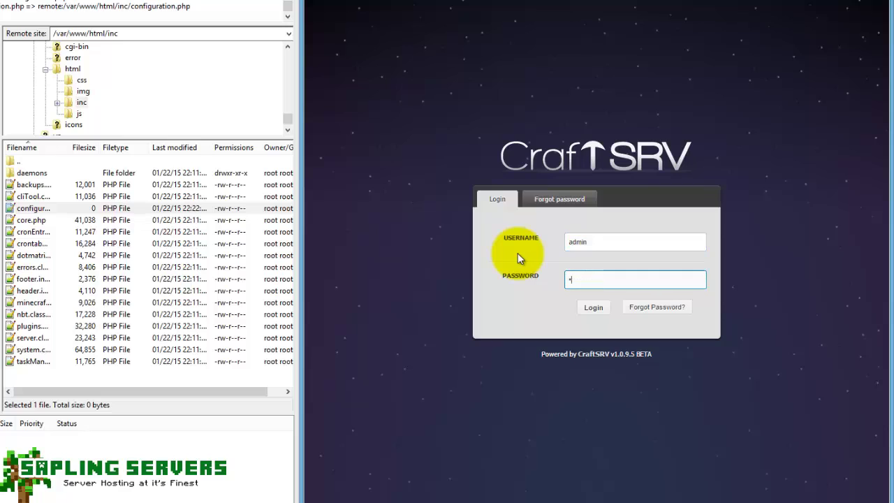
text(assword12345)
key(Return)
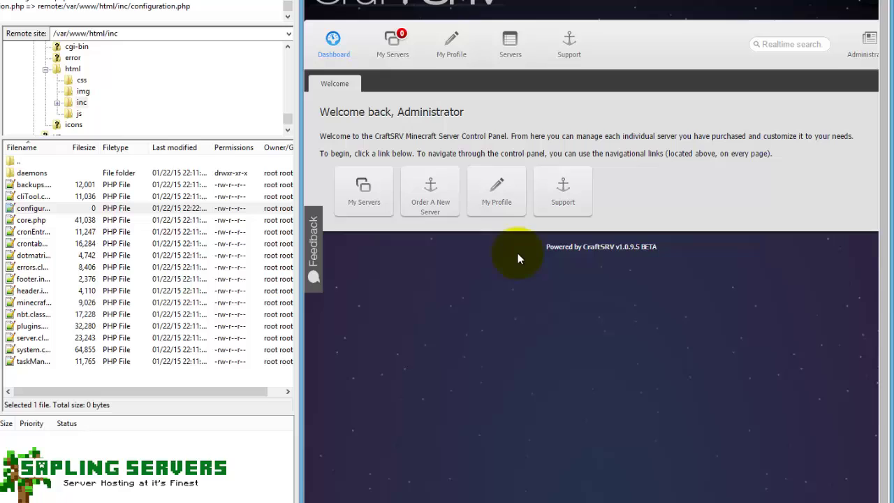
Dismiss the browser's save-password popup above the CraftSRV dashboard.
click(698, 12)
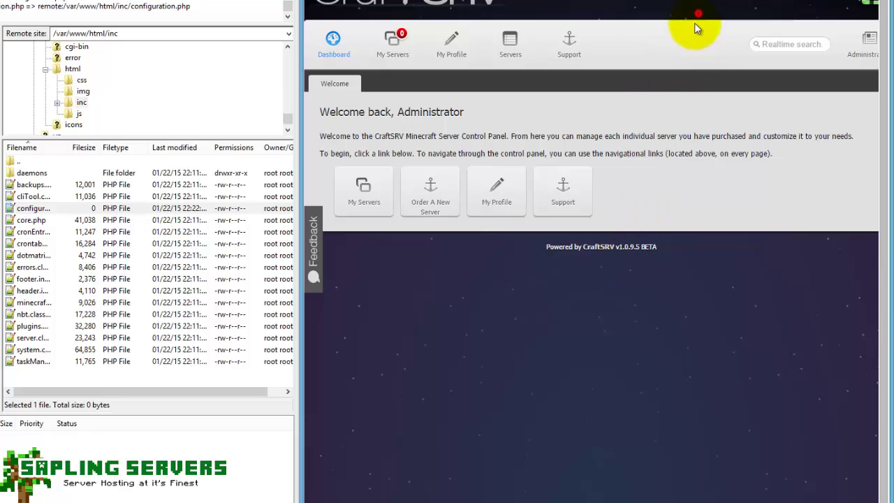